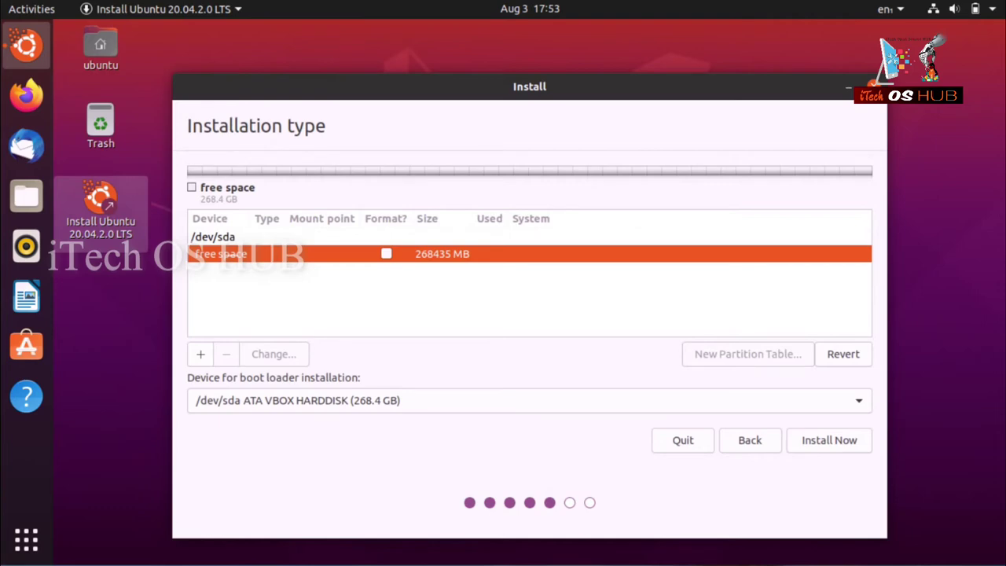
# Create a 1024 MB primary ext4 partition mounted at /boot at the start of the disk.
pyautogui.click(200, 354)
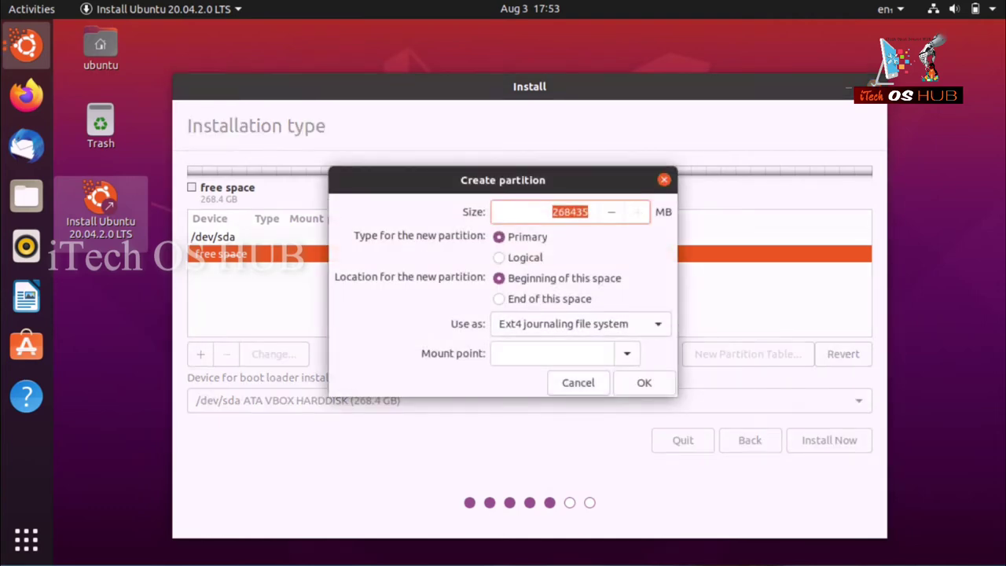
pyautogui.press('End')
pyautogui.hotkey('shift', 'Left')
pyautogui.press('Right')
pyautogui.press('BackSpace')
pyautogui.press('BackSpace')
pyautogui.press('BackSpace')
pyautogui.press('BackSpace')
pyautogui.press('BackSpace')
pyautogui.press('BackSpace')
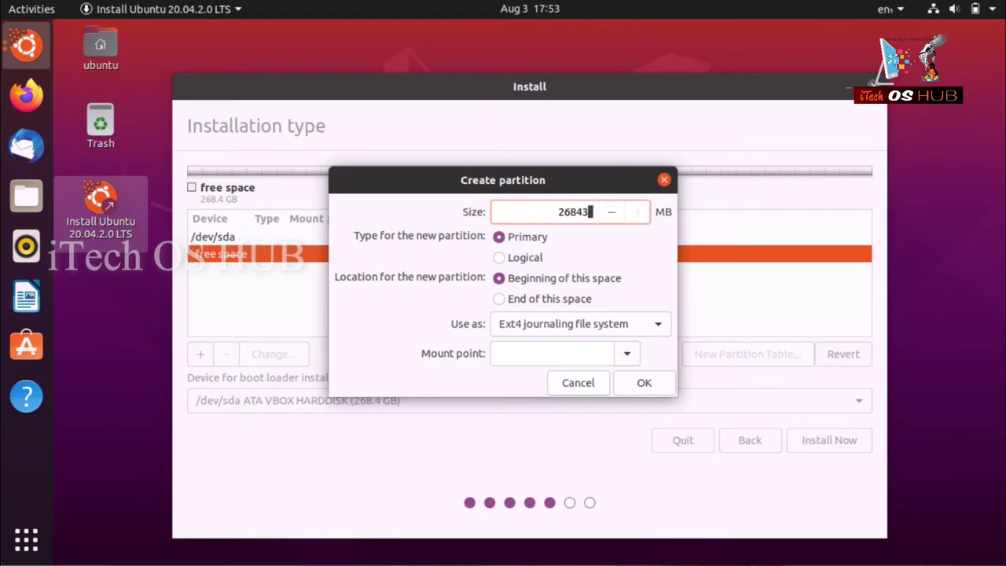
pyautogui.write('1024')
pyautogui.click(627, 353)
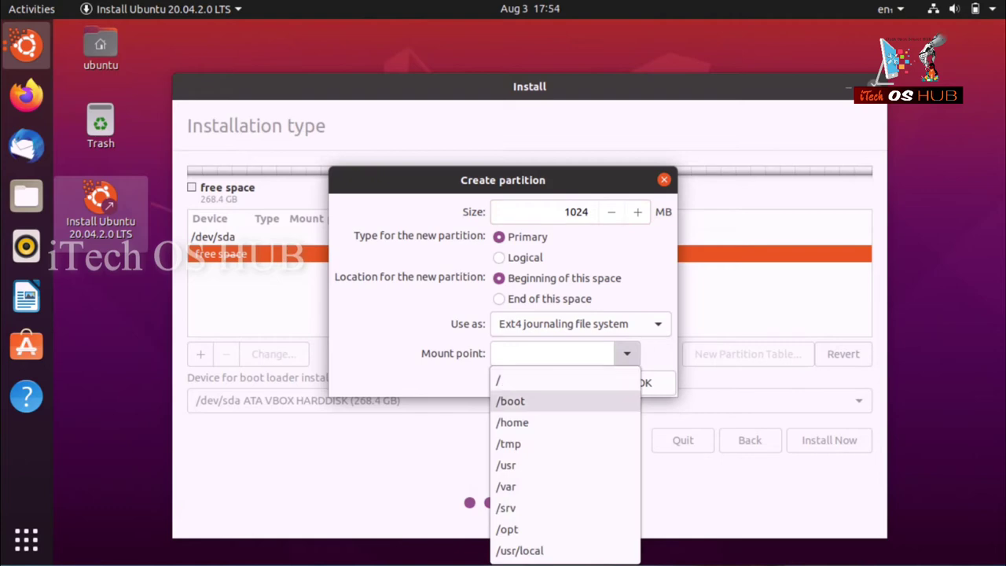
pyautogui.click(511, 400)
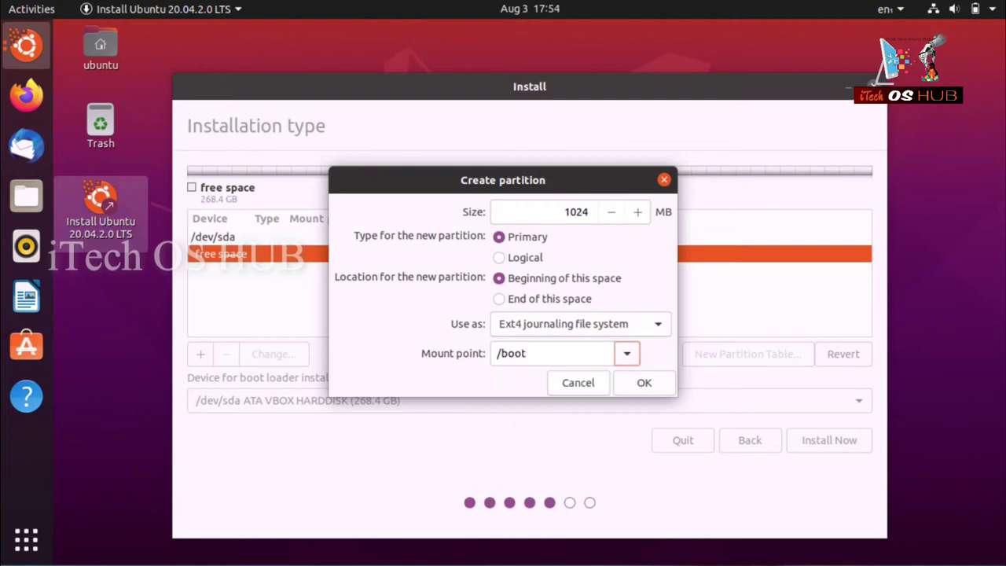
pyautogui.click(644, 383)
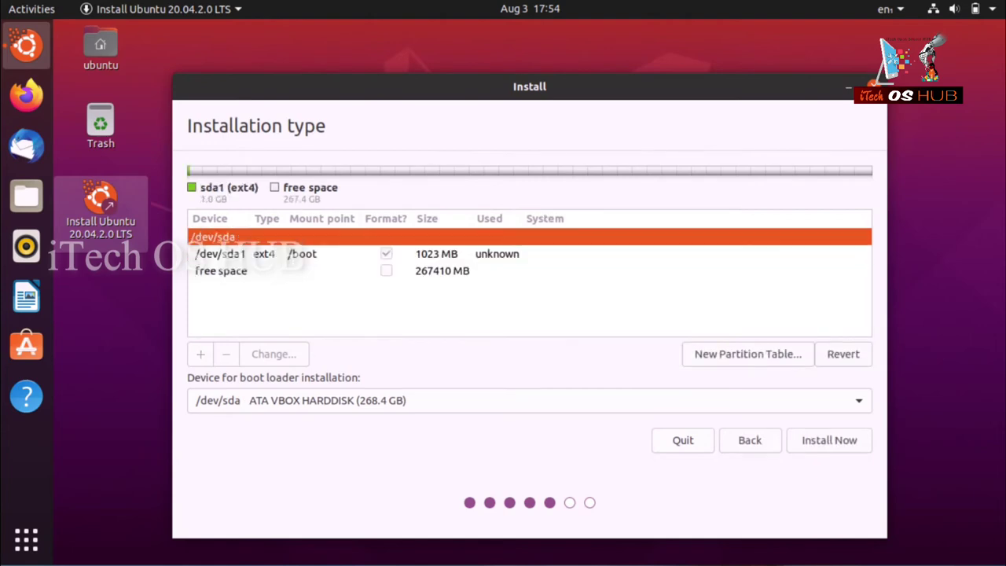
pyautogui.click(221, 270)
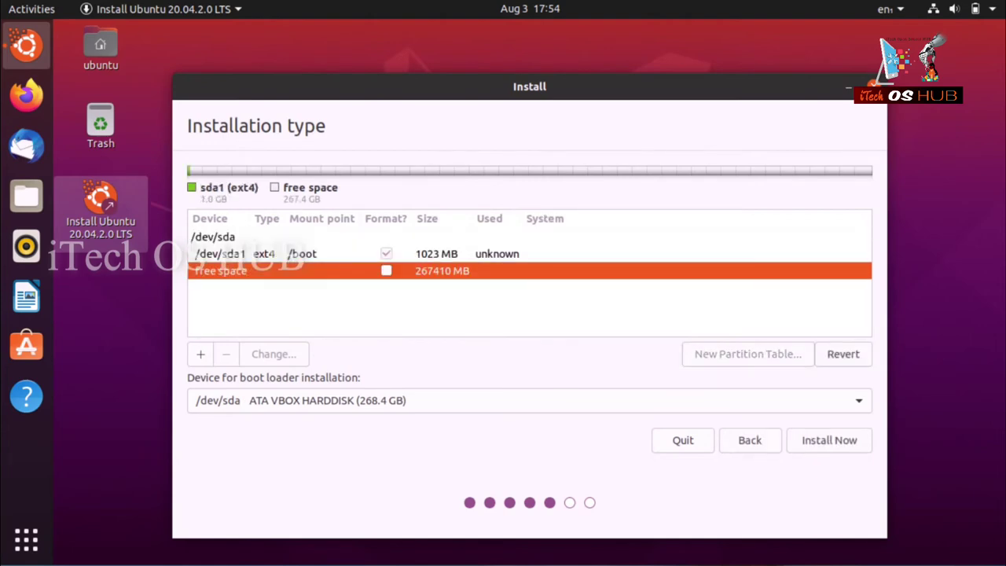
# Add a 4096 MB logical partition in the free space, used as swap area.
pyautogui.click(200, 353)
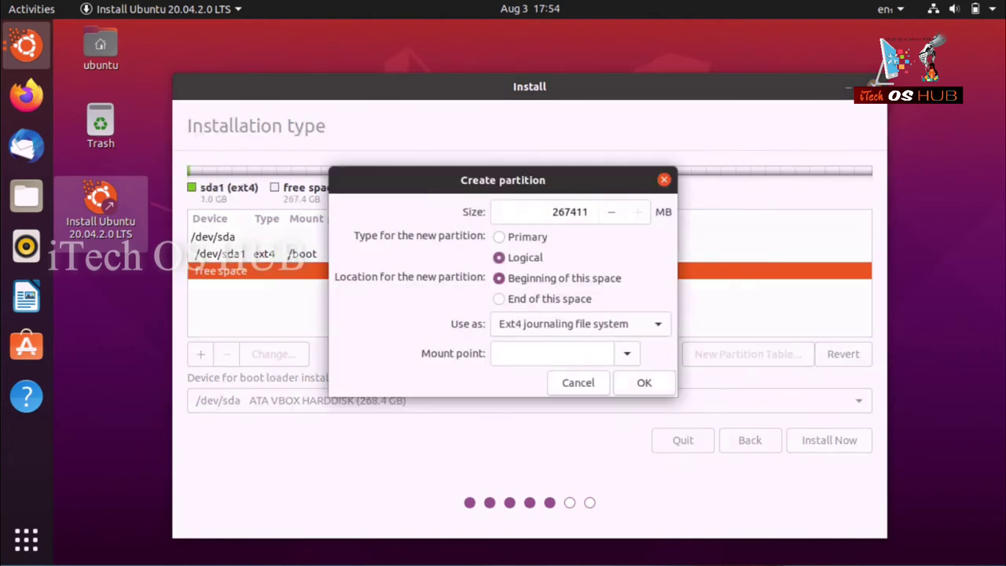
pyautogui.doubleClick(570, 211)
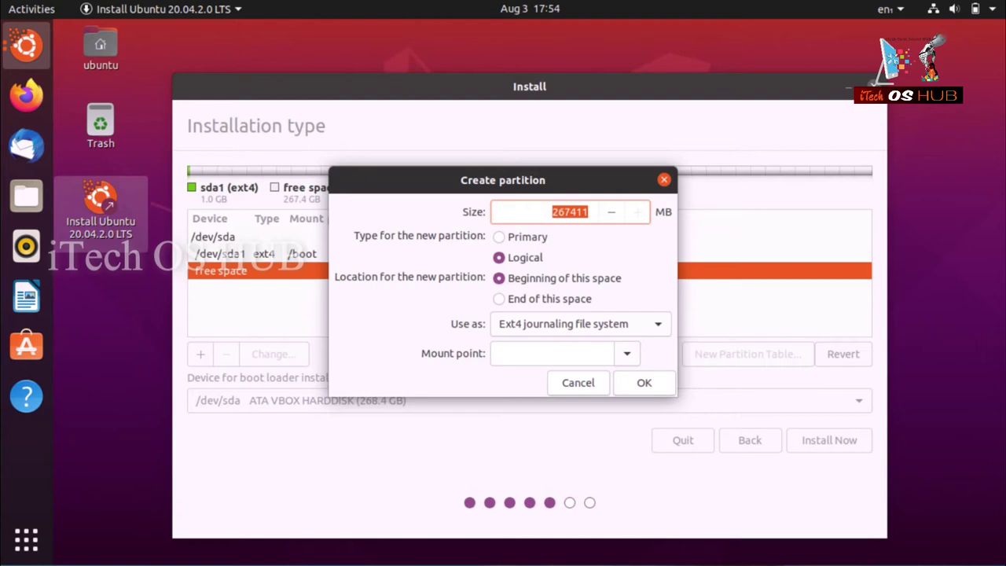
pyautogui.write('20')
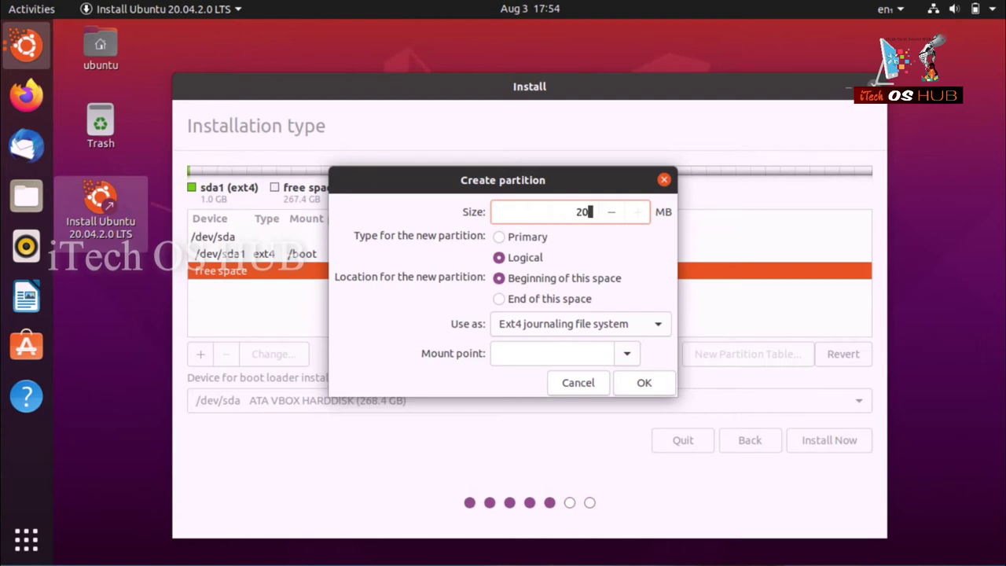
pyautogui.write('48')
pyautogui.press('BackSpace')
pyautogui.press('BackSpace')
pyautogui.press('BackSpace')
pyautogui.press('BackSpace')
pyautogui.write('4096')
pyautogui.click(626, 353)
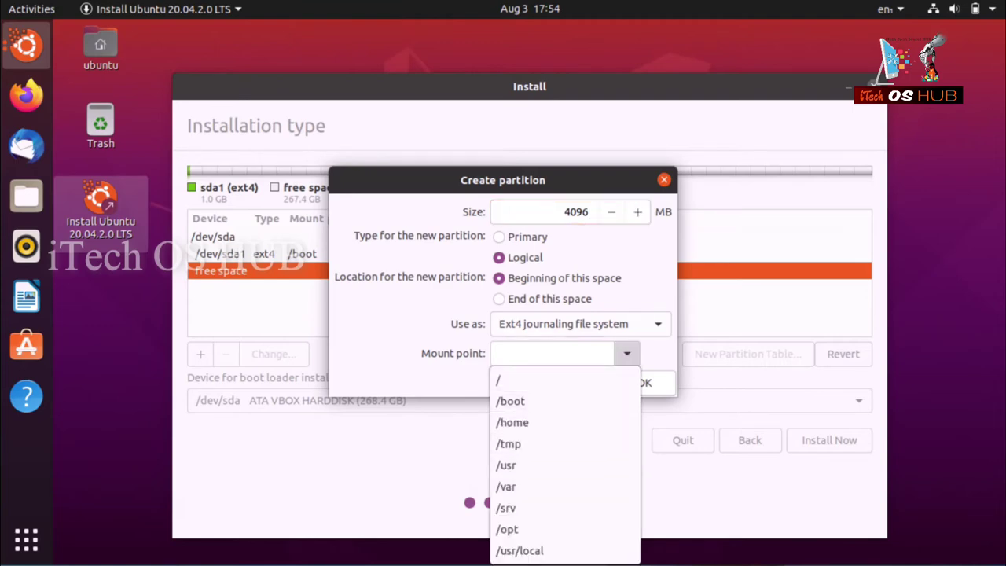
pyautogui.click(580, 324)
pyautogui.click(580, 324)
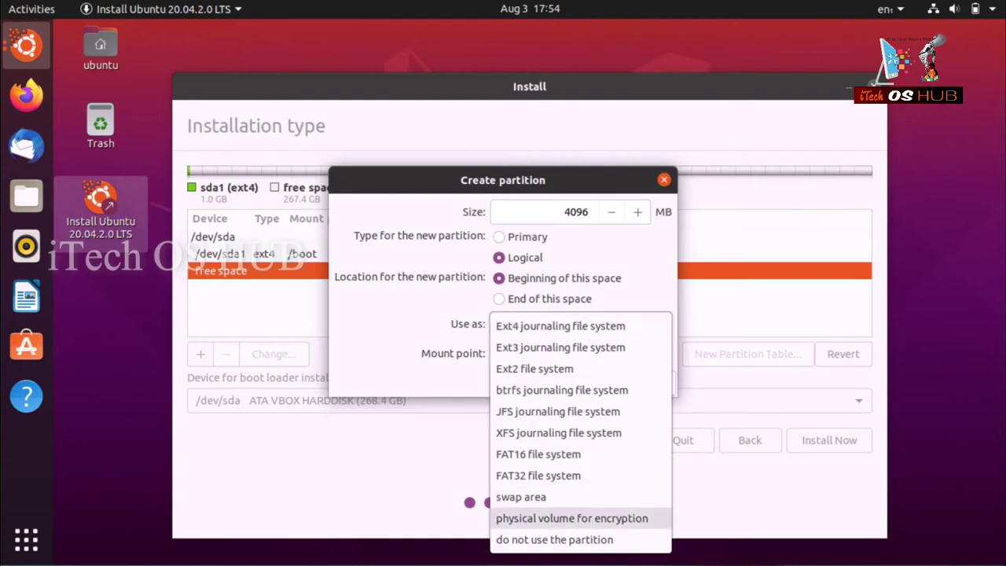
pyautogui.click(521, 497)
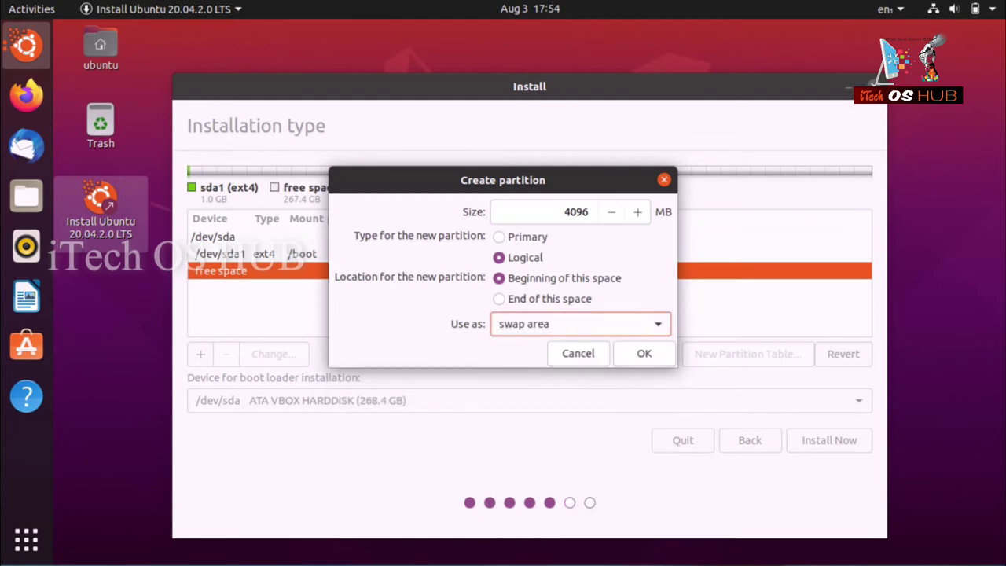
pyautogui.press('Return')
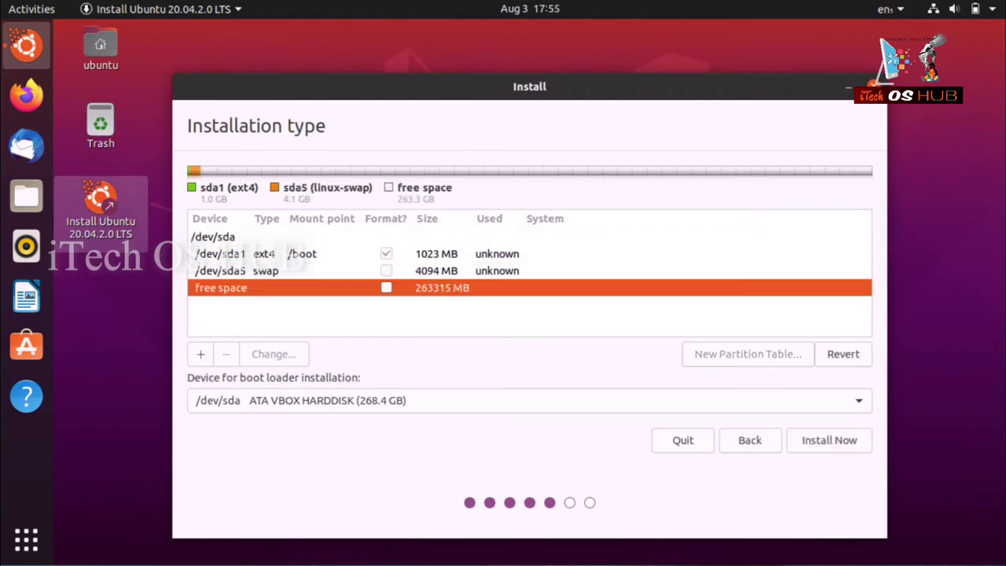
# Create a 102400 MB logical Ext4 journaling partition mounted at / (root).
pyautogui.click(200, 354)
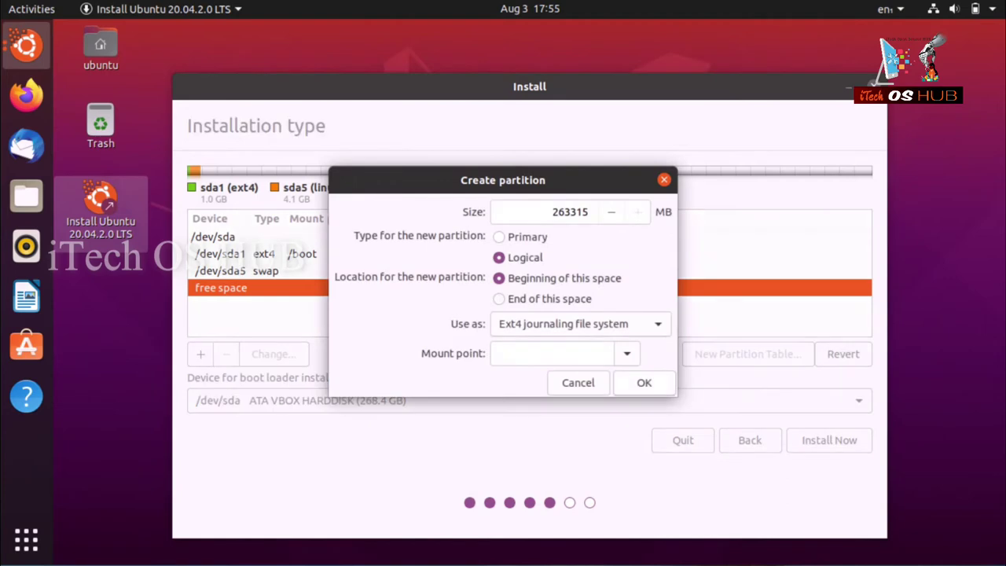
pyautogui.click(580, 324)
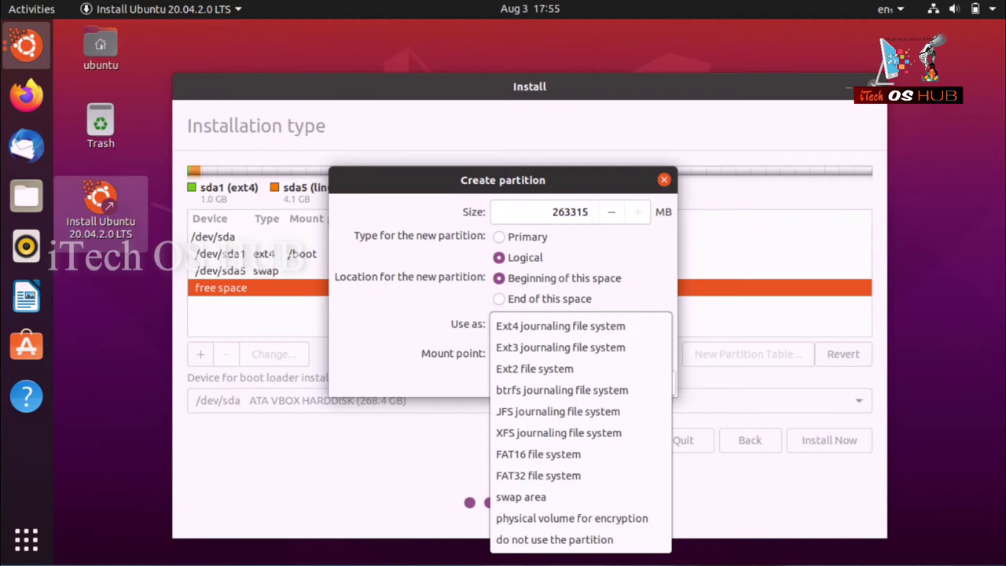
pyautogui.press('Return')
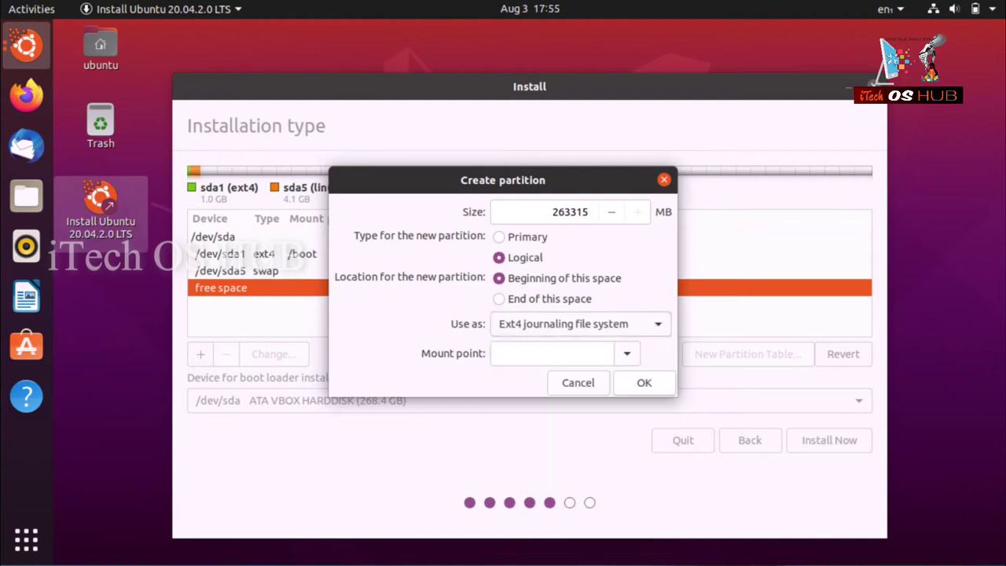
pyautogui.click(627, 353)
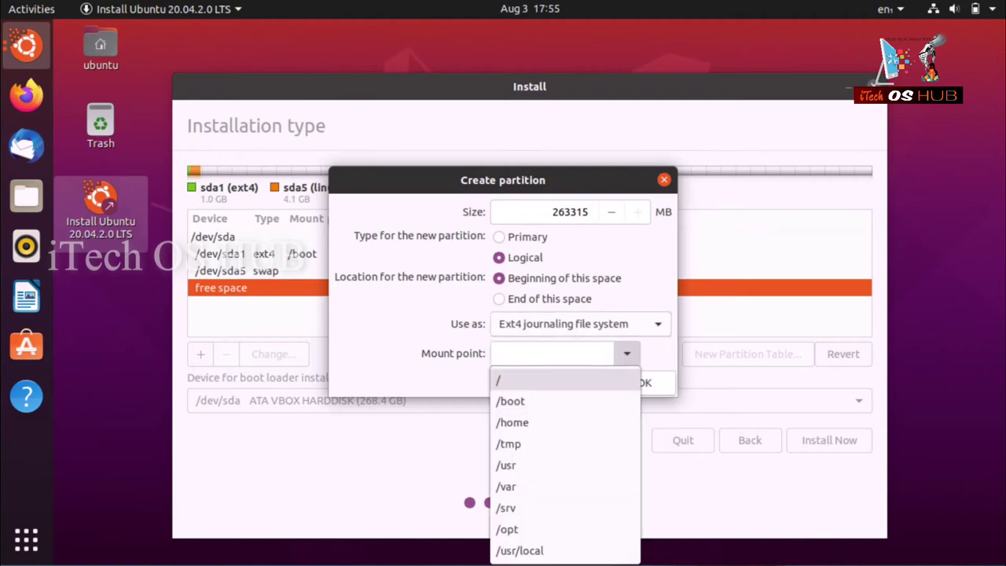
pyautogui.press('Escape')
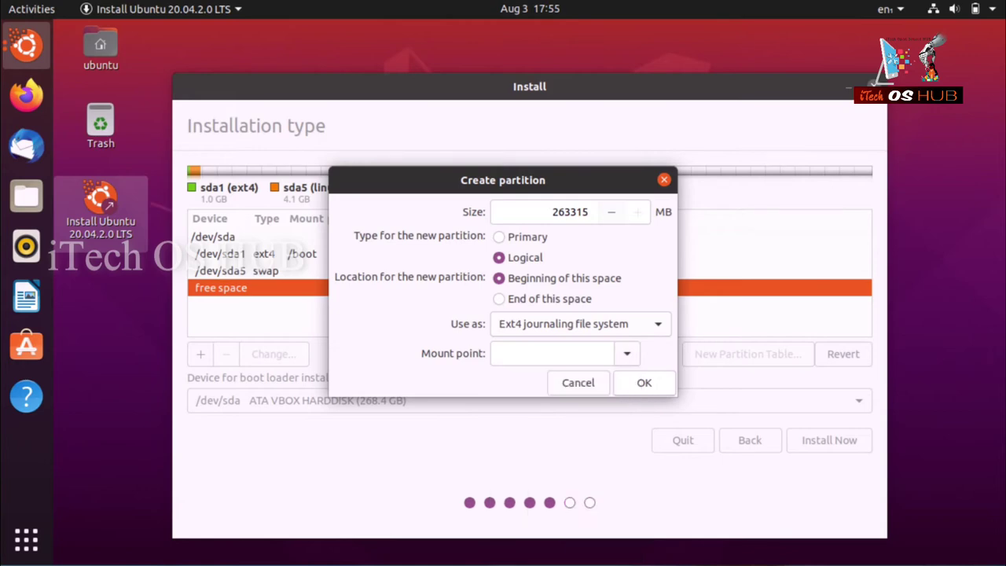
pyautogui.click(570, 211)
pyautogui.write('10')
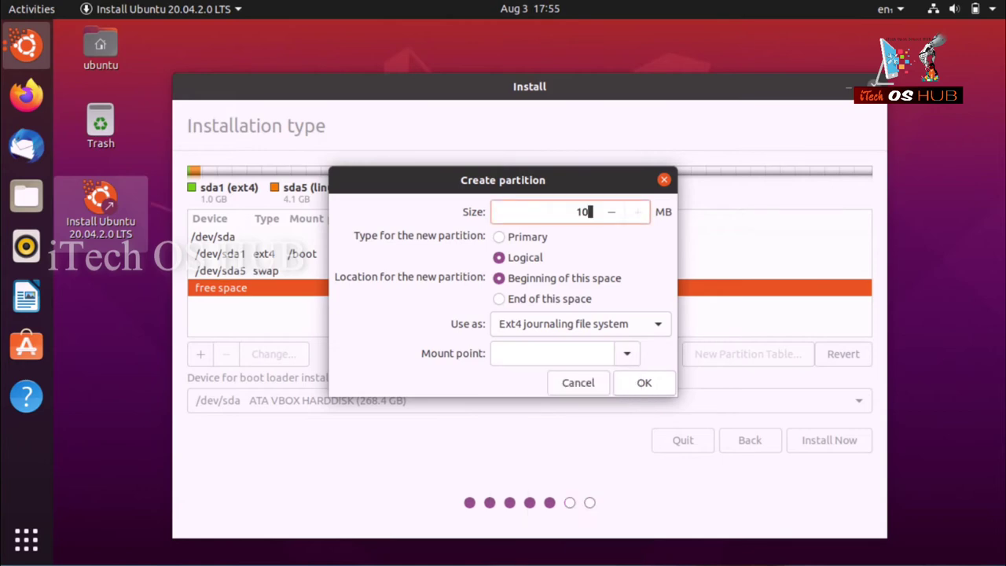
pyautogui.write('2400')
pyautogui.click(581, 324)
pyautogui.click(581, 323)
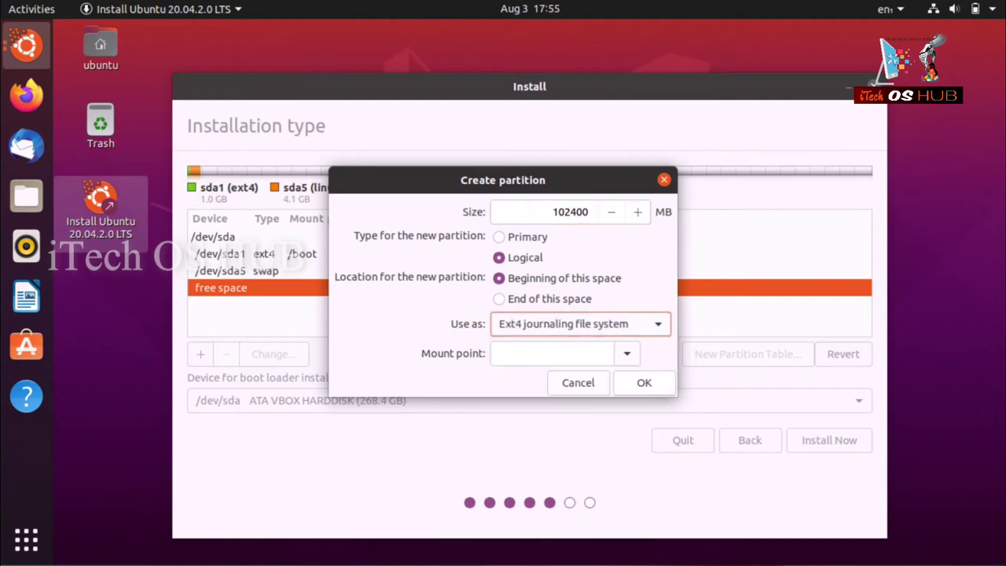
pyautogui.click(626, 354)
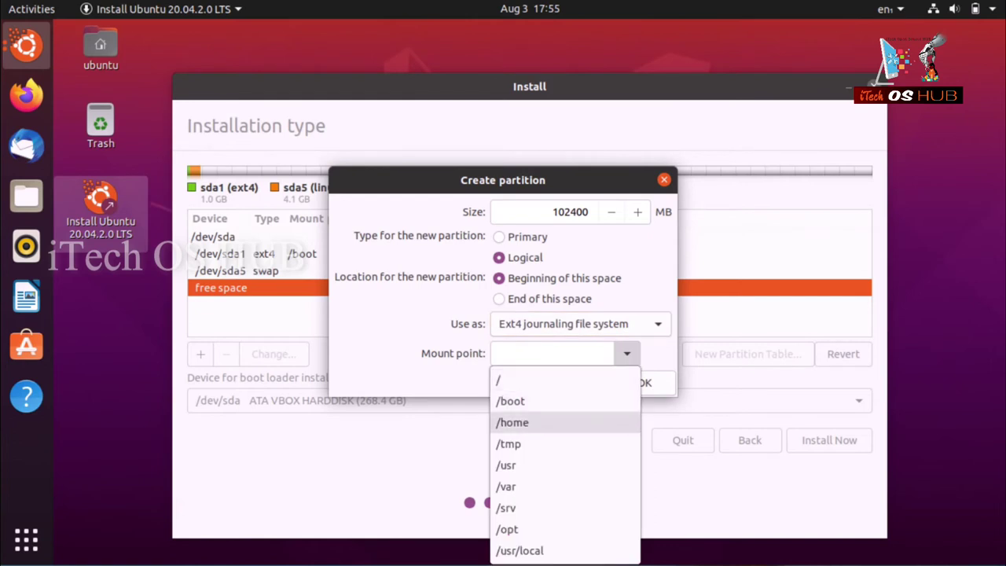
pyautogui.click(519, 380)
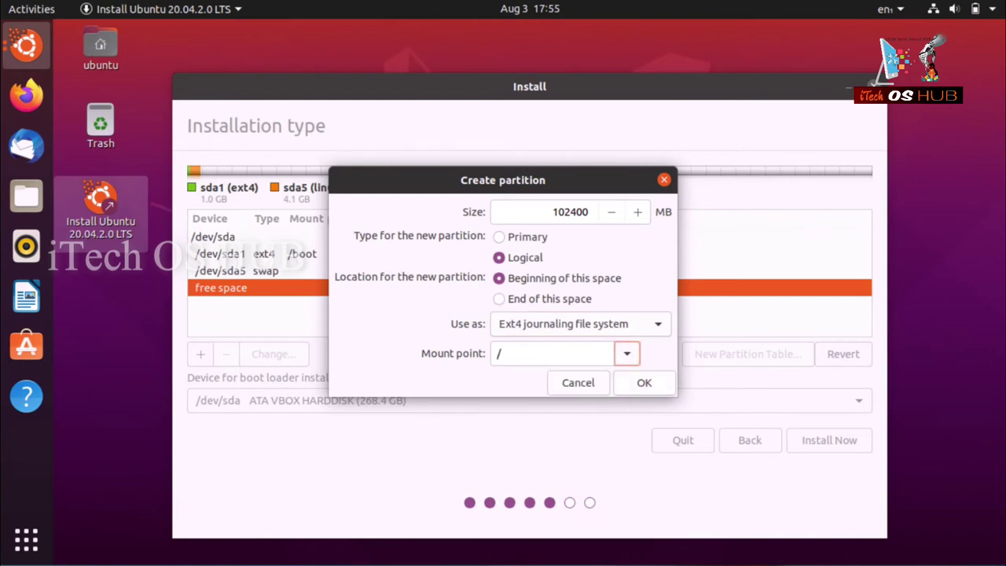
pyautogui.click(644, 382)
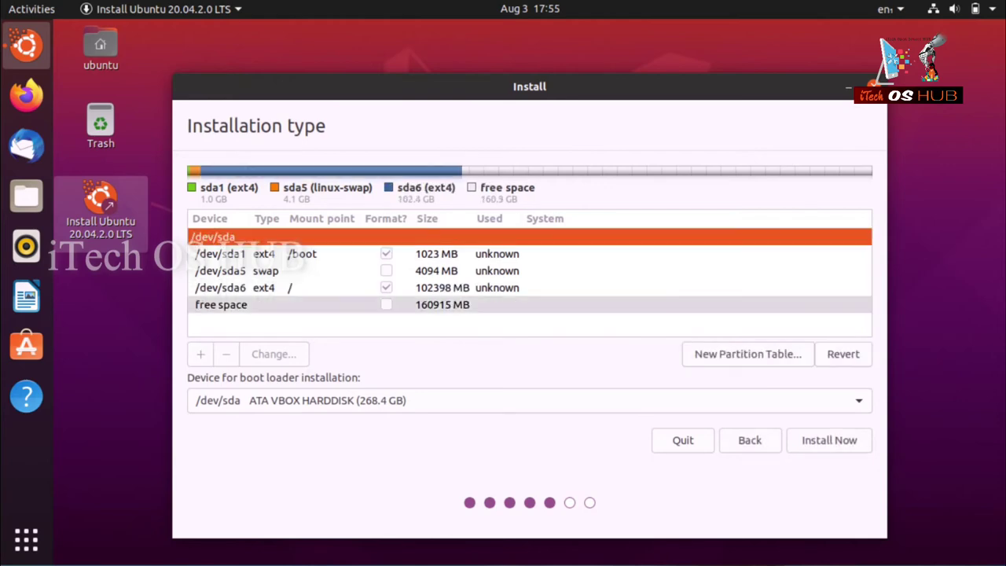
# Use all remaining free space for an ext4 partition mounted at /home.
pyautogui.click(221, 304)
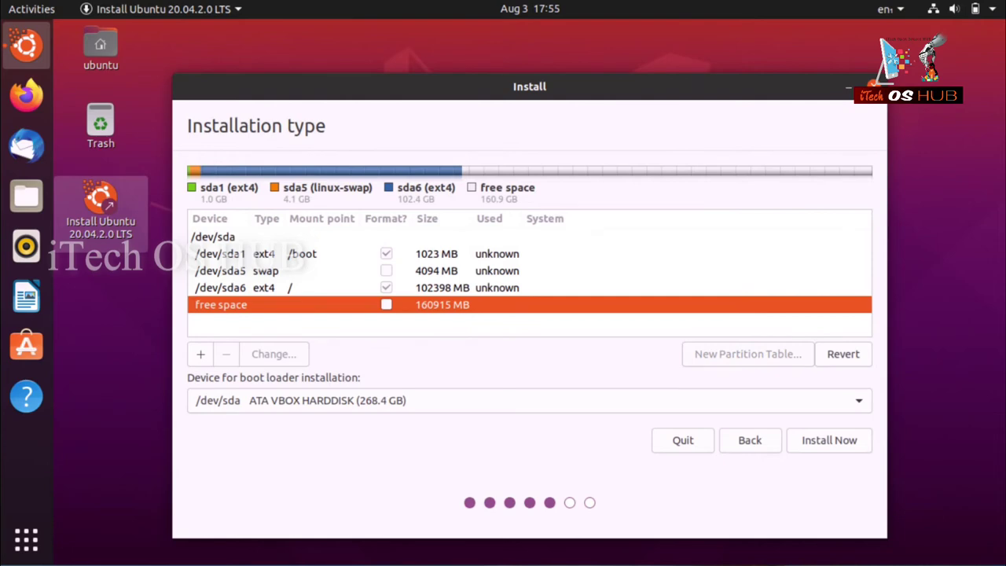
pyautogui.click(200, 354)
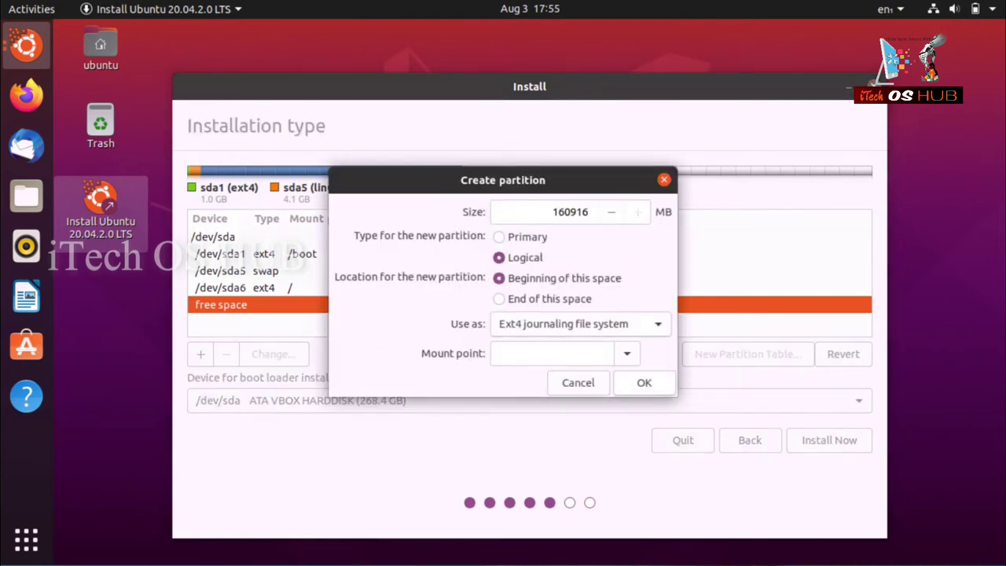
pyautogui.click(626, 353)
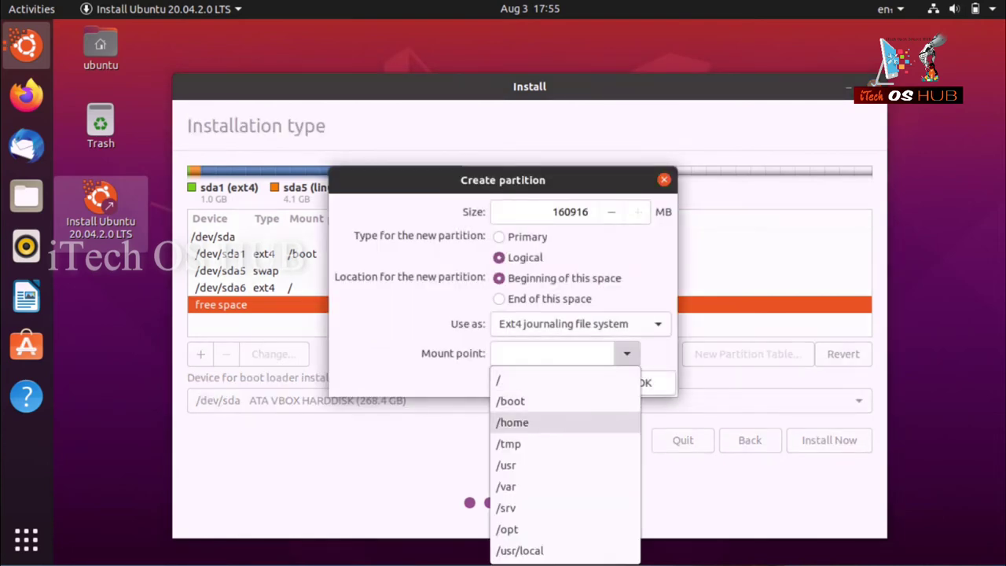
pyautogui.click(513, 422)
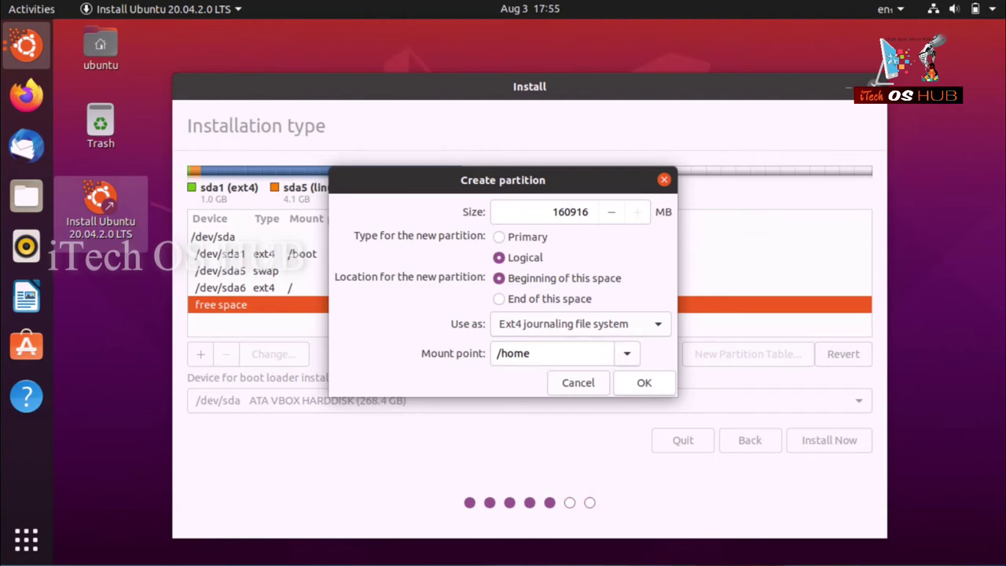
pyautogui.click(580, 323)
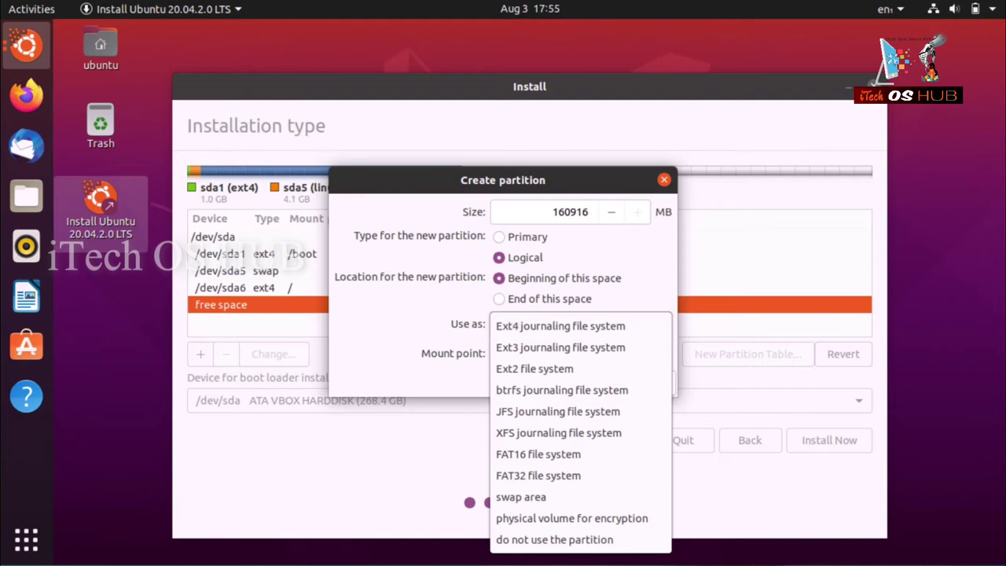
pyautogui.press('Escape')
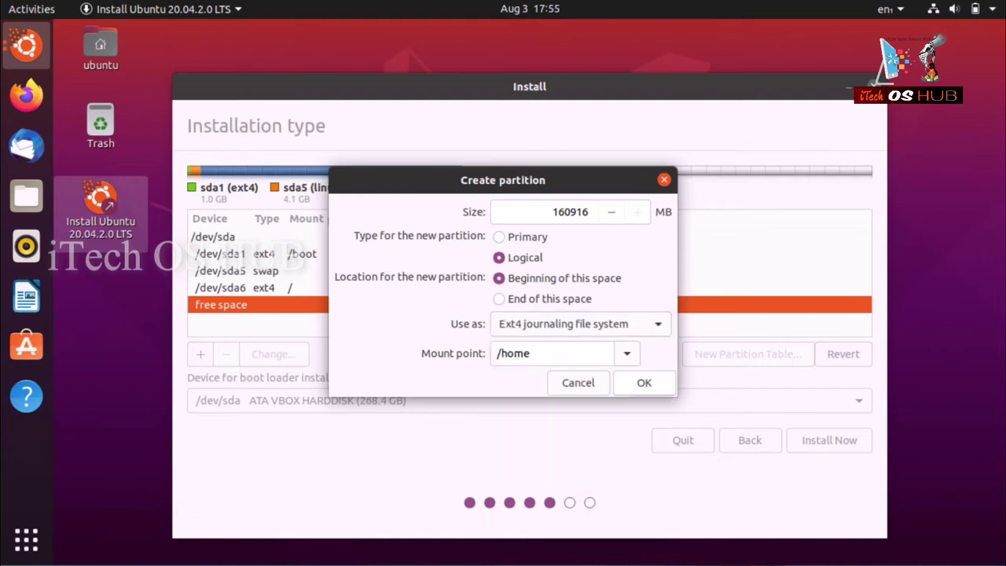
pyautogui.press('Return')
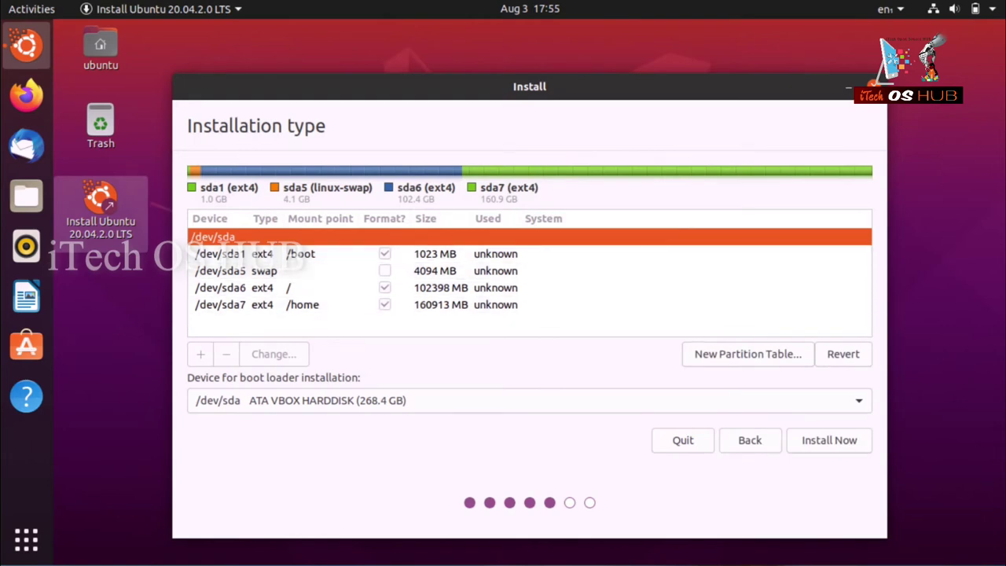
# Start Install Now and approve writing the partition changes to the disk.
pyautogui.press('Return')
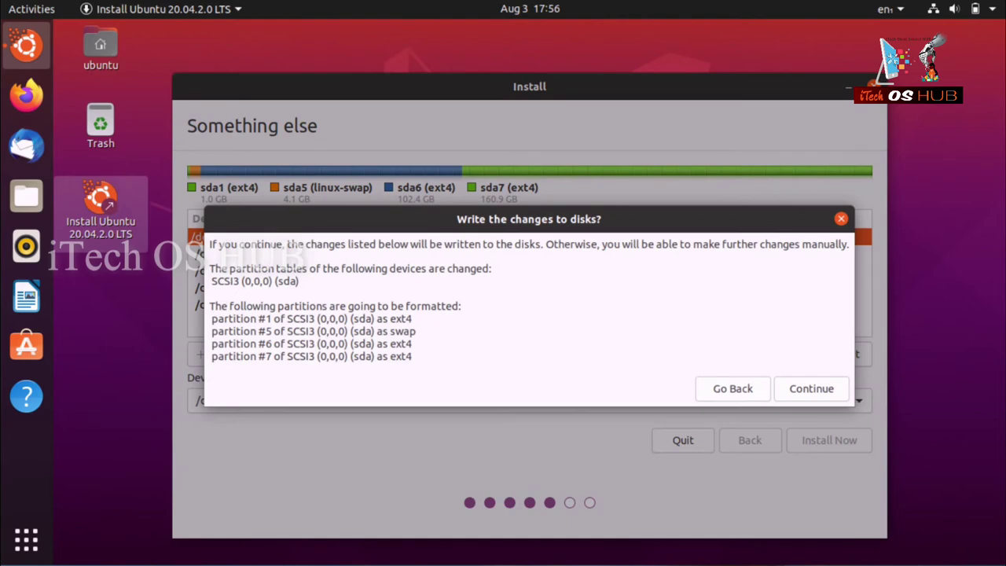
pyautogui.moveTo(210, 306); pyautogui.dragTo(412, 358)
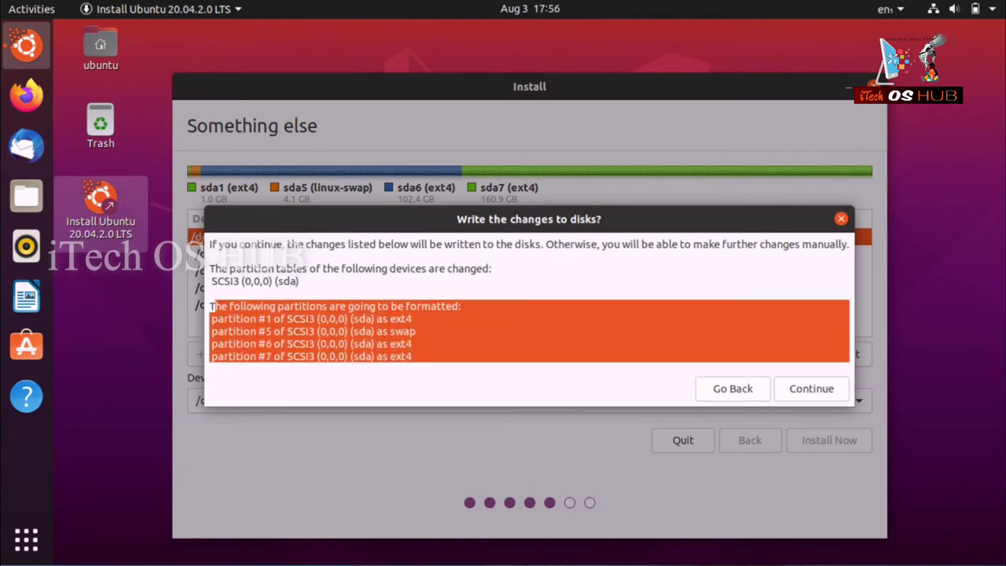
pyautogui.click(210, 306)
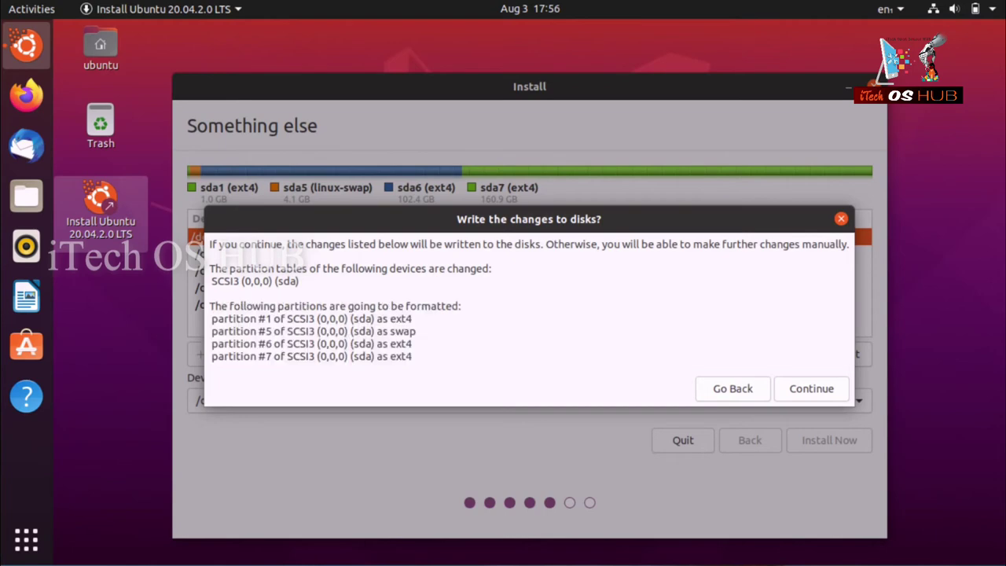
pyautogui.click(811, 388)
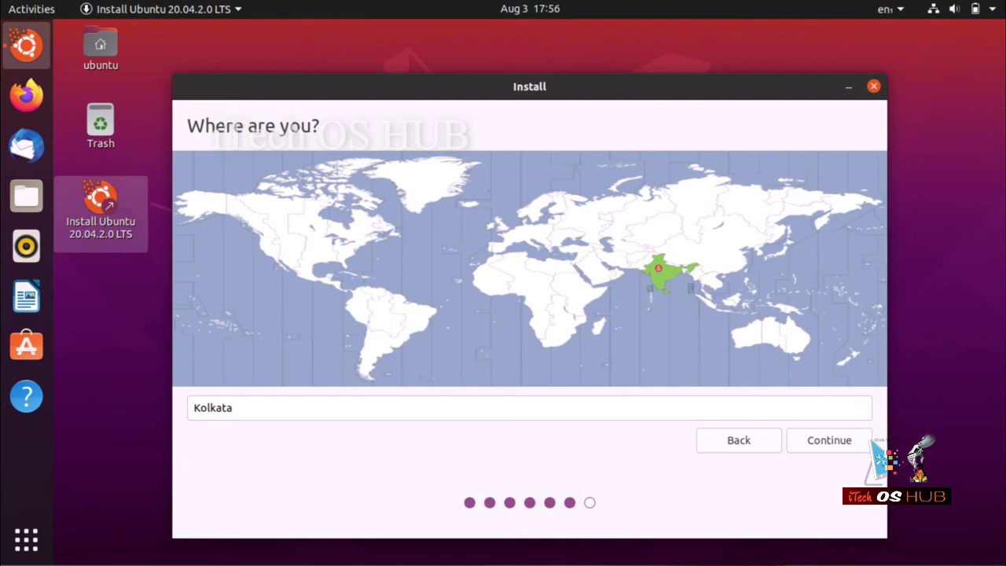
# Accept Kolkata as the location and go to the account page.
pyautogui.press('Tab')
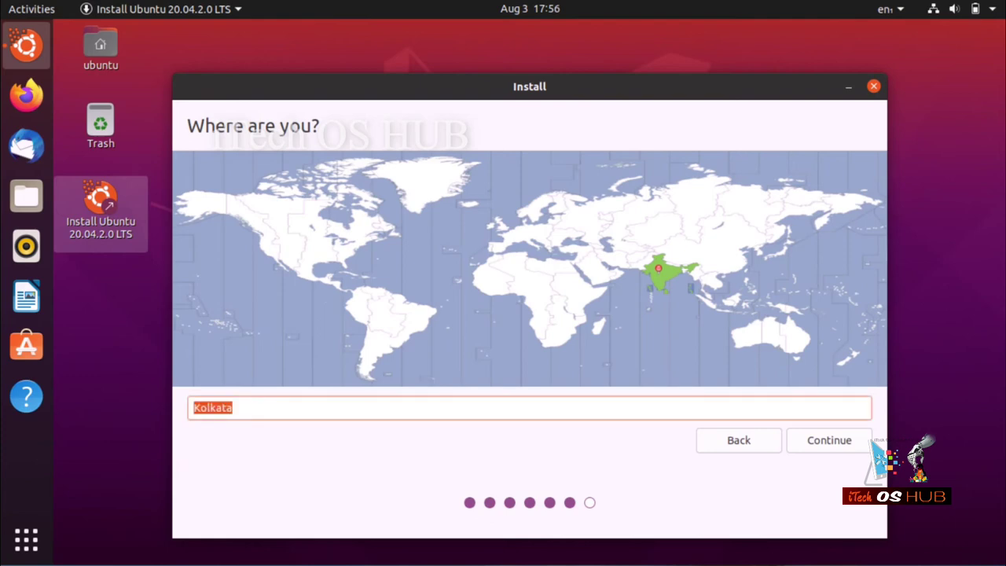
pyautogui.press('Return')
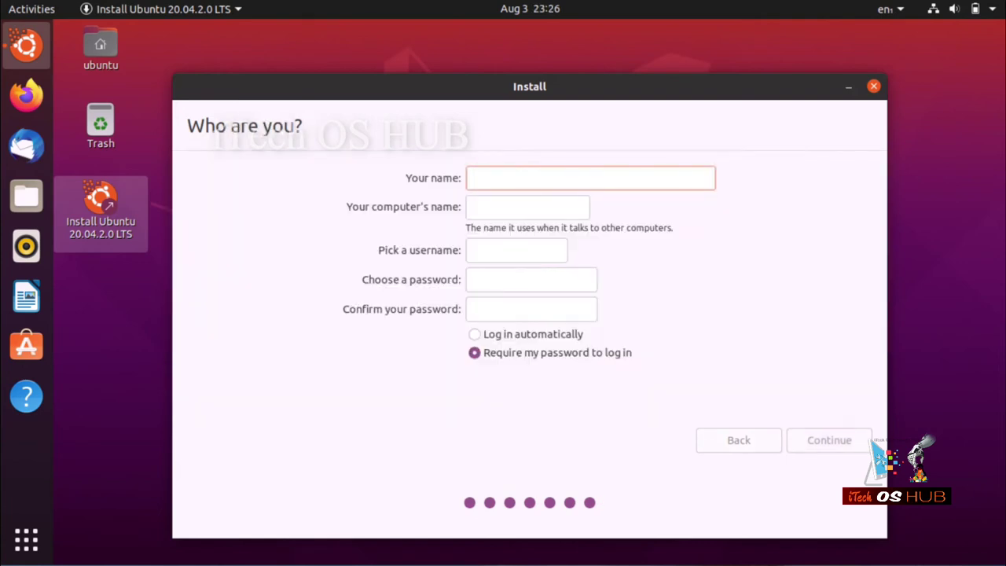
# Enter the account name, then type and confirm the account password.
pyautogui.write('i')
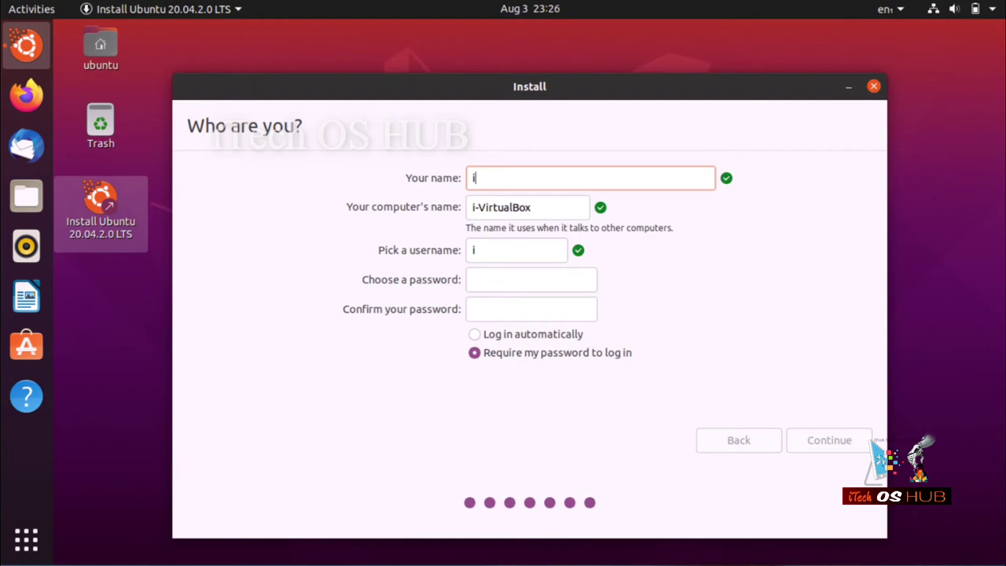
pyautogui.write('Te')
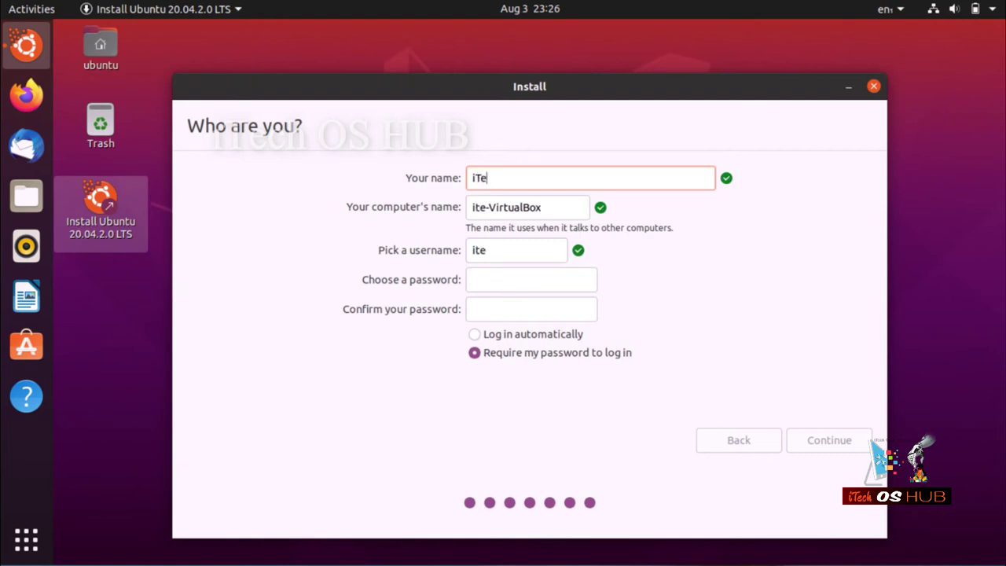
pyautogui.write('ch')
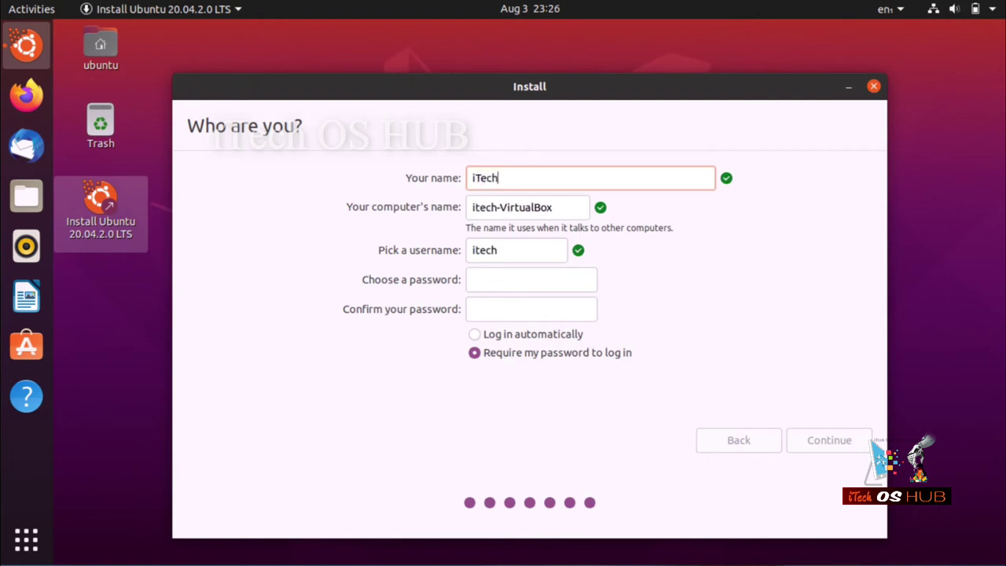
pyautogui.write('OSH')
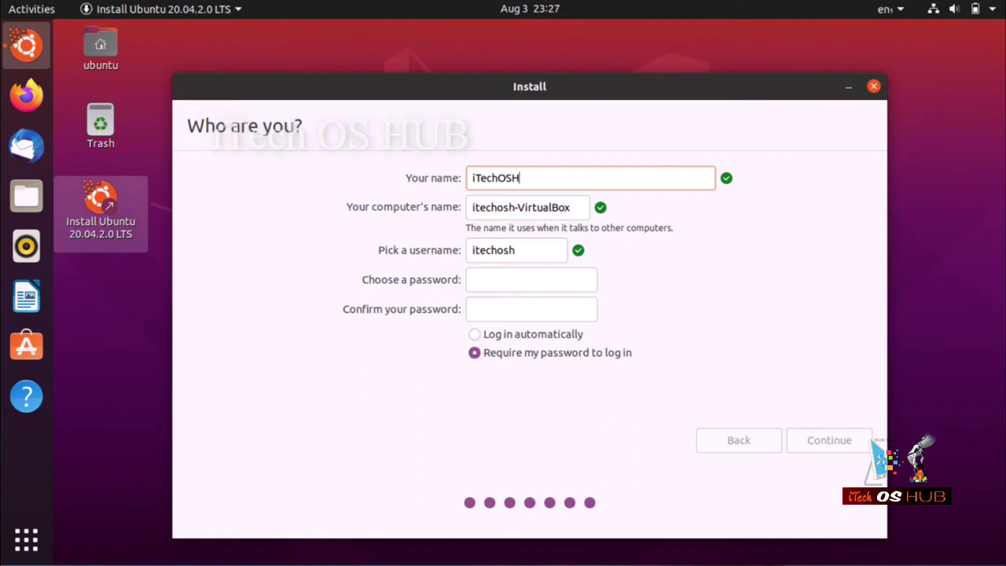
pyautogui.write('UB')
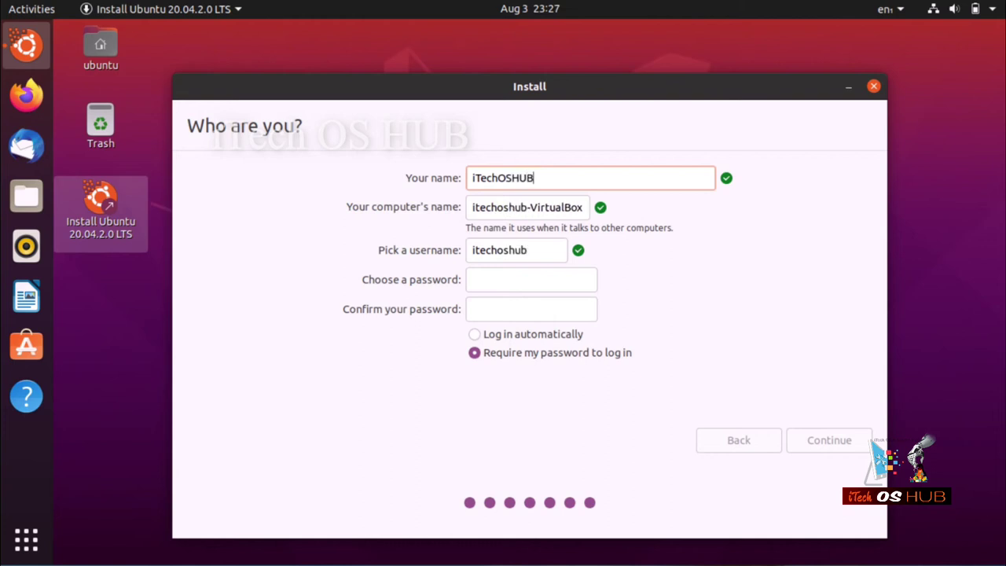
pyautogui.press('Tab')
pyautogui.press('Tab')
pyautogui.press('Tab')
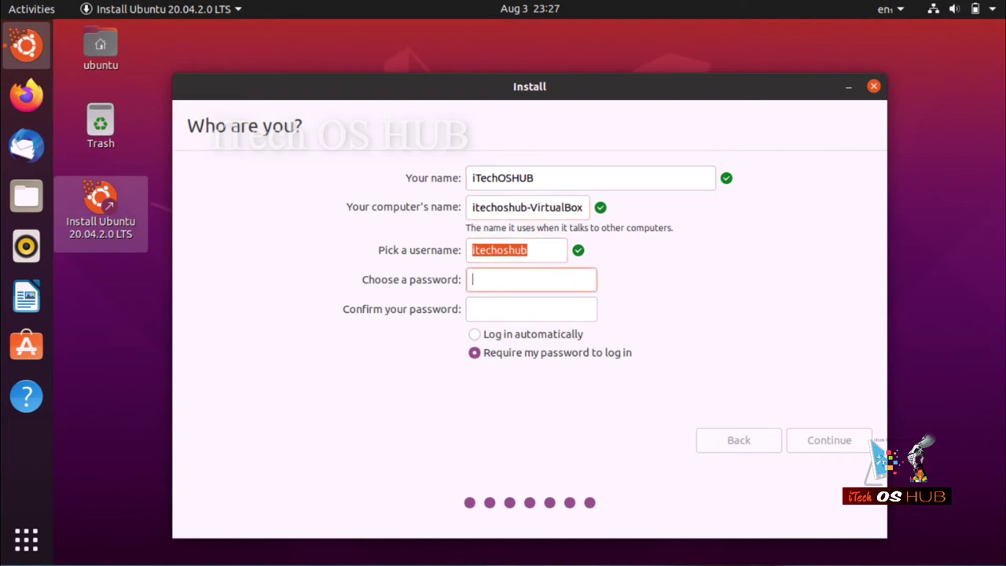
pyautogui.write('123456')
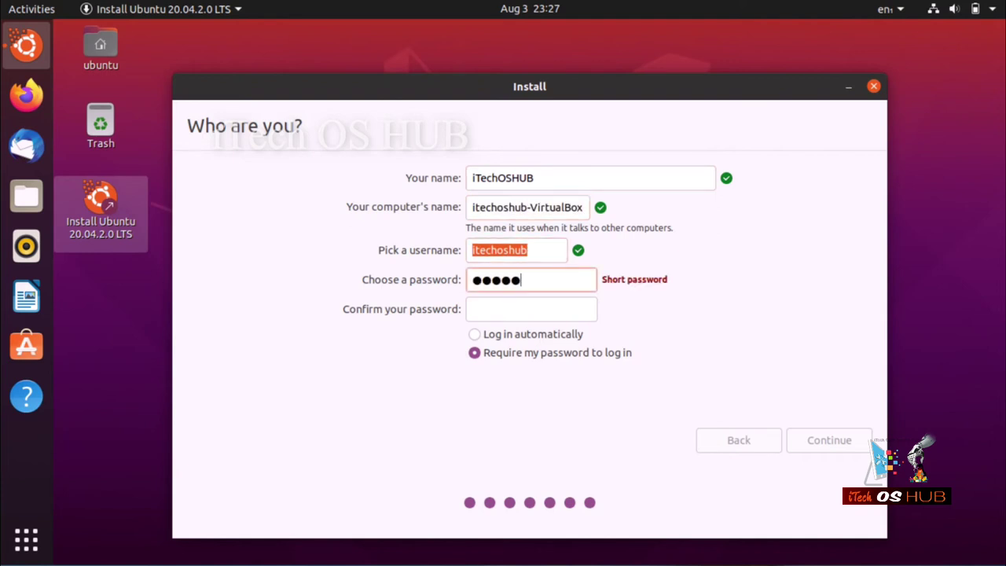
pyautogui.write('7890')
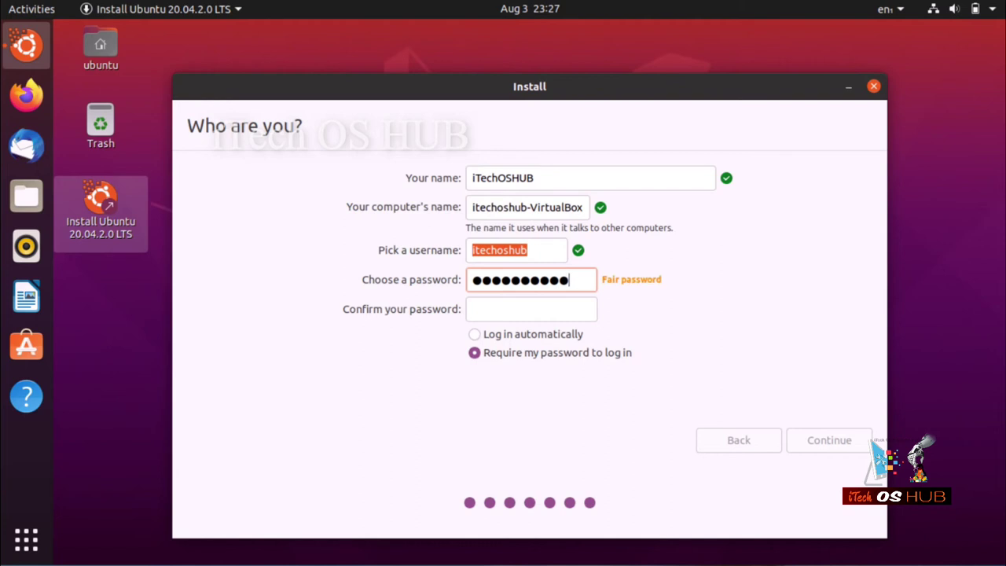
pyautogui.press('Tab')
pyautogui.write('123')
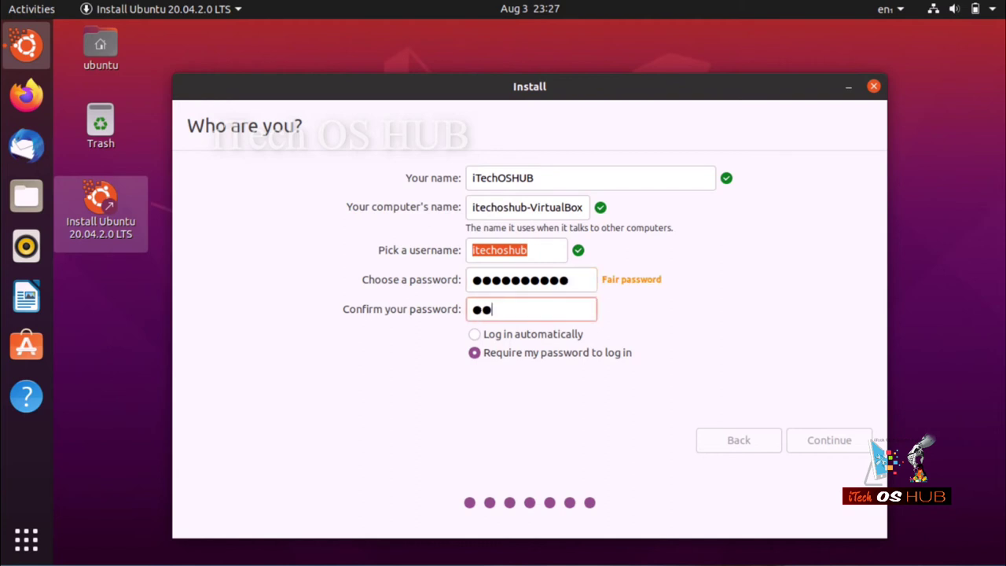
pyautogui.write('4567890')
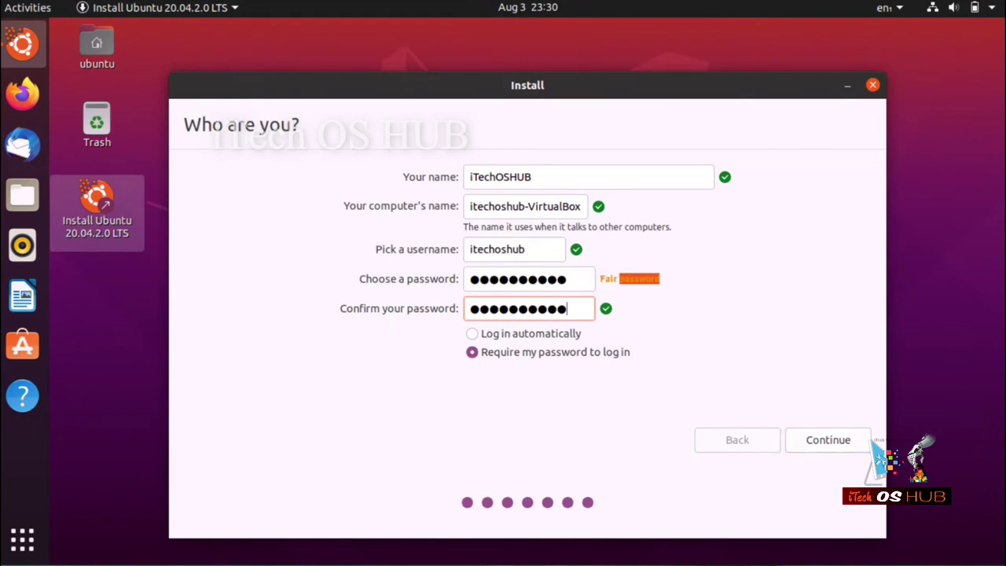
# Keep 'Require my password to log in' selected and submit the account details.
pyautogui.click(473, 333)
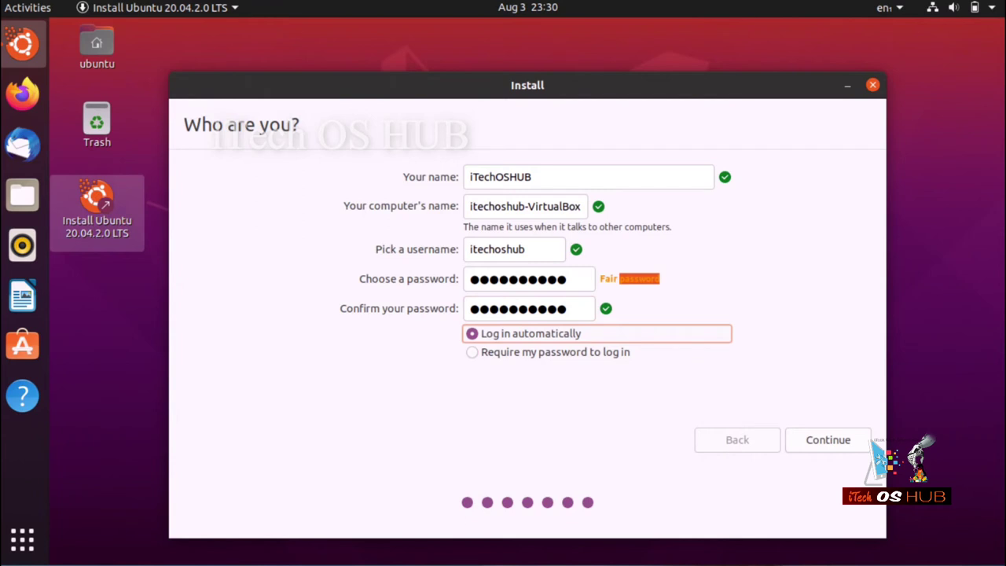
pyautogui.click(473, 352)
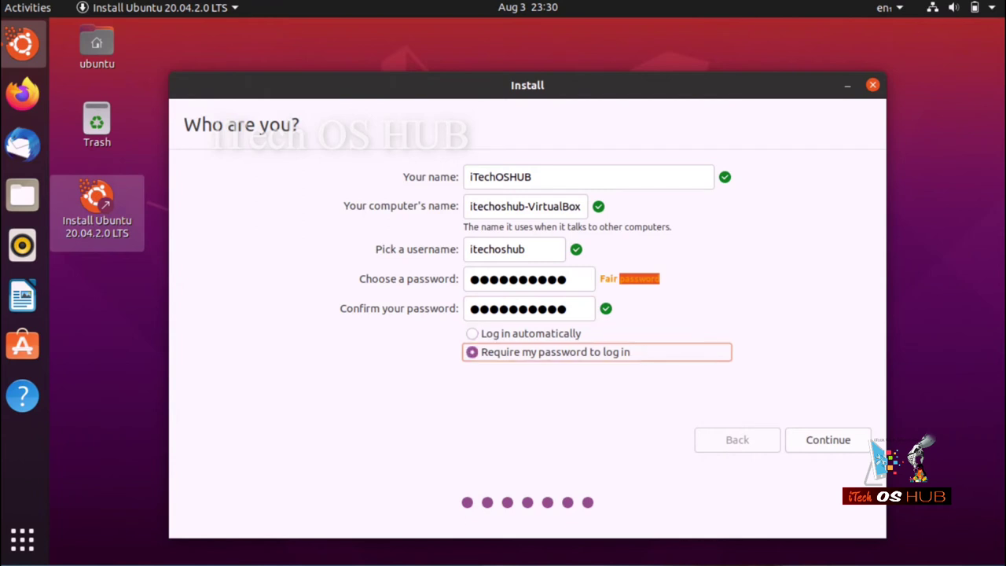
pyautogui.press('Return')
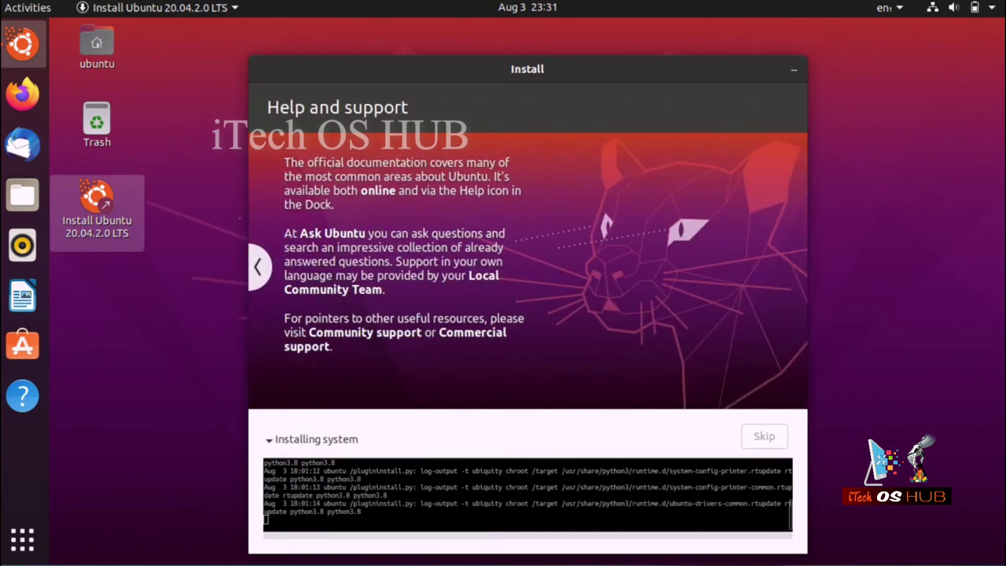
# Browse the installation slideshow back and forward while the installation finishes.
pyautogui.click(258, 268)
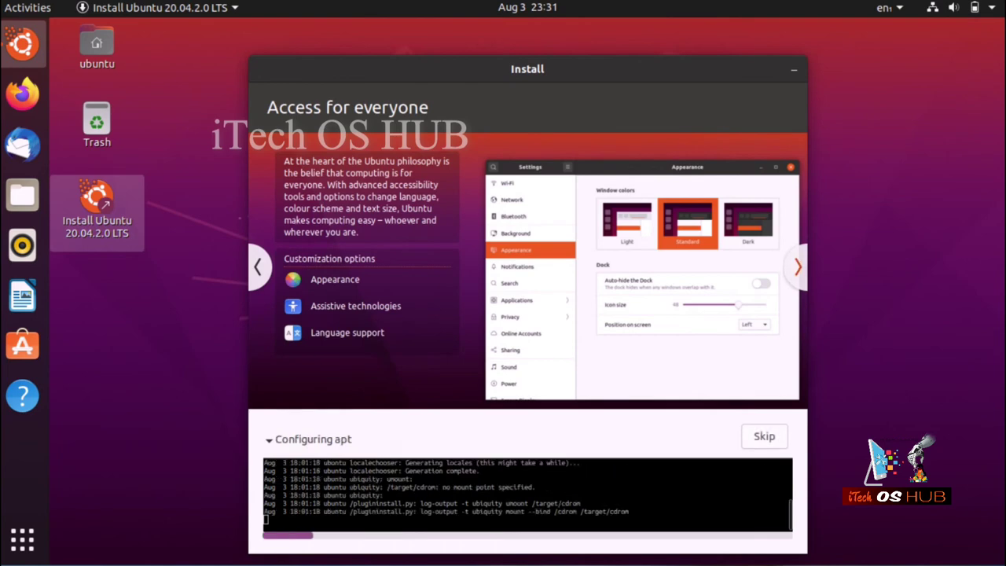
pyautogui.click(797, 267)
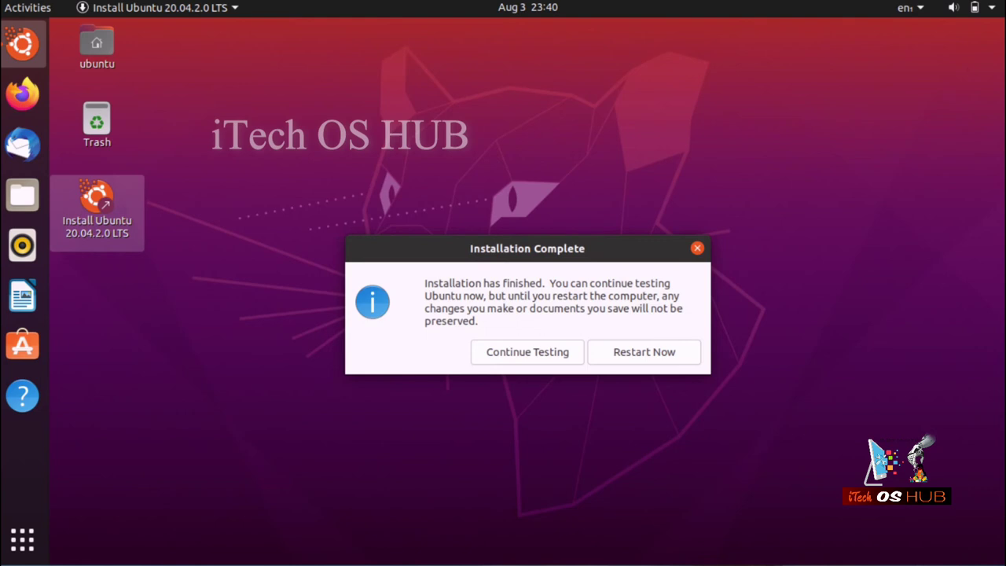
# Restart into the installed system and sign in to the new account with its password.
pyautogui.press('Return')
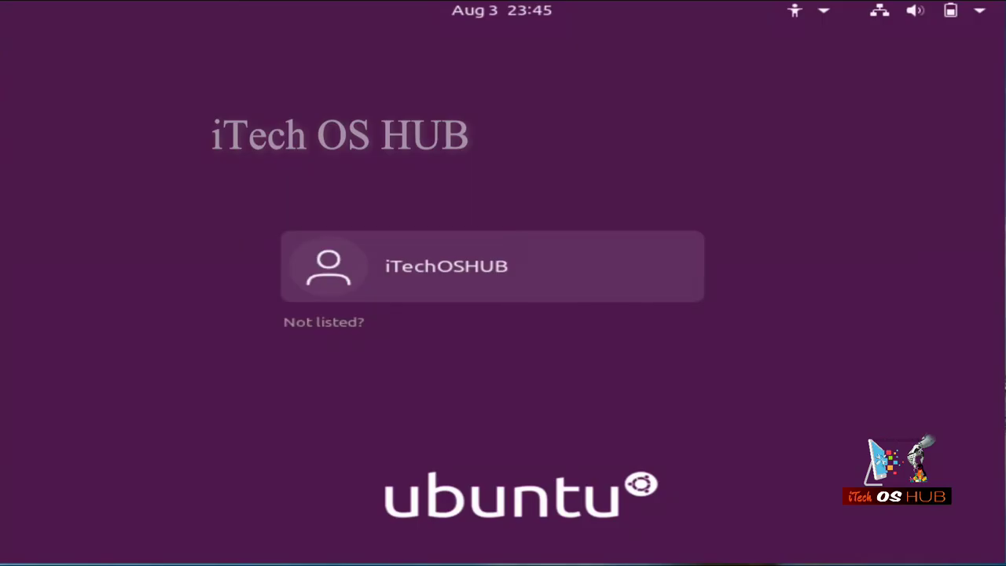
pyautogui.press('Return')
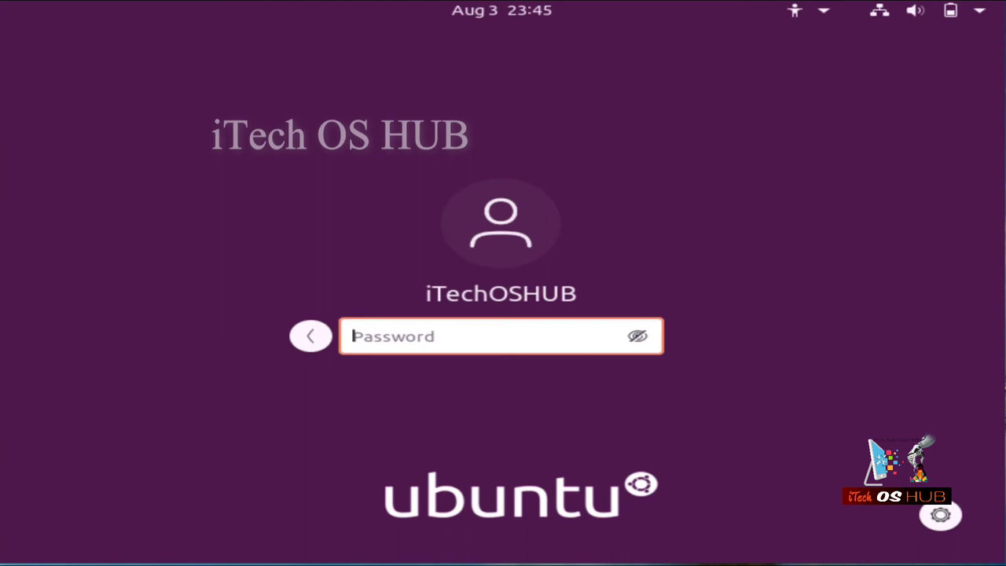
pyautogui.write('•••••••')
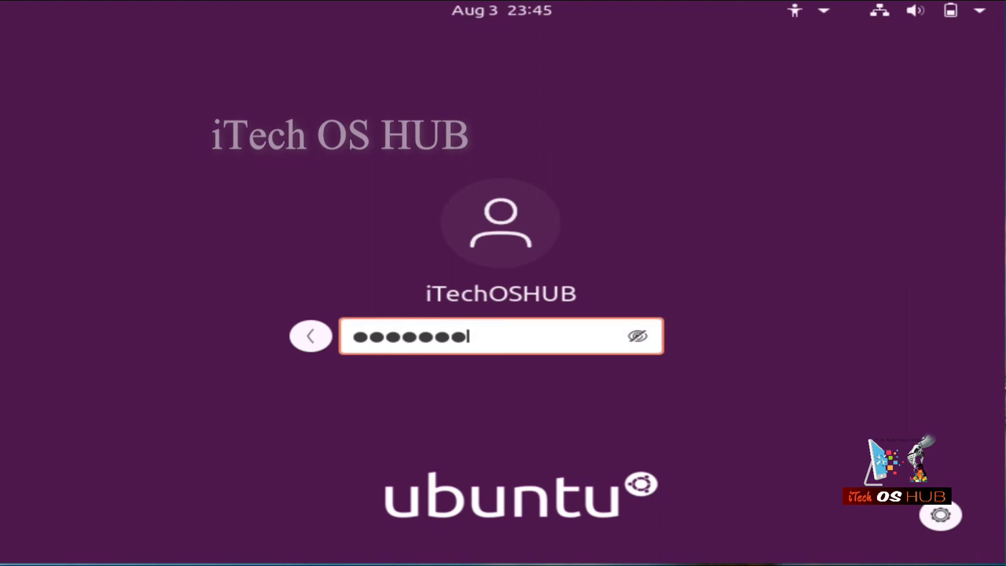
pyautogui.write('••••')
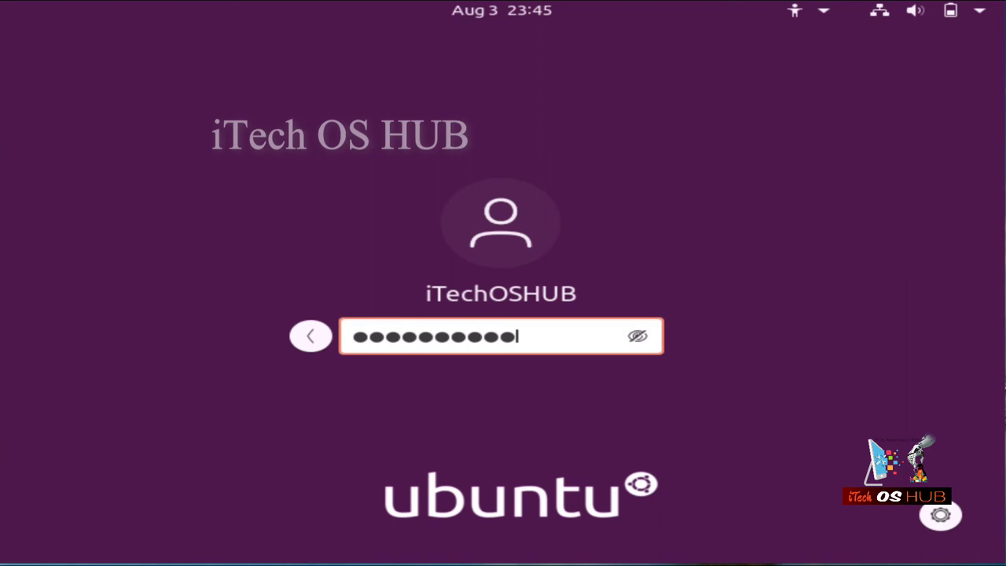
pyautogui.press('Return')
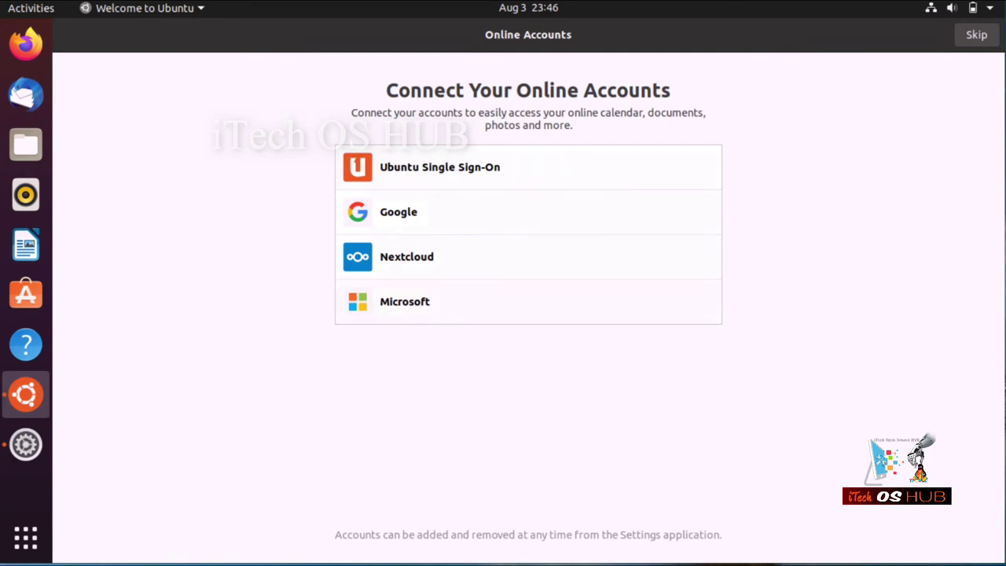
# Skip online accounts and Livepatch, choose not to send system info, and page through setup.
pyautogui.click(977, 35)
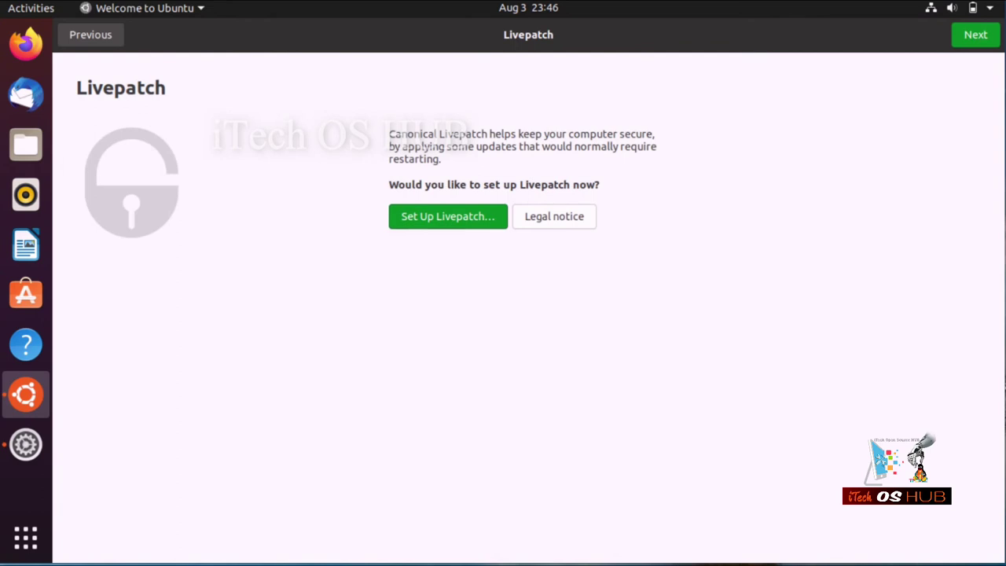
pyautogui.click(976, 35)
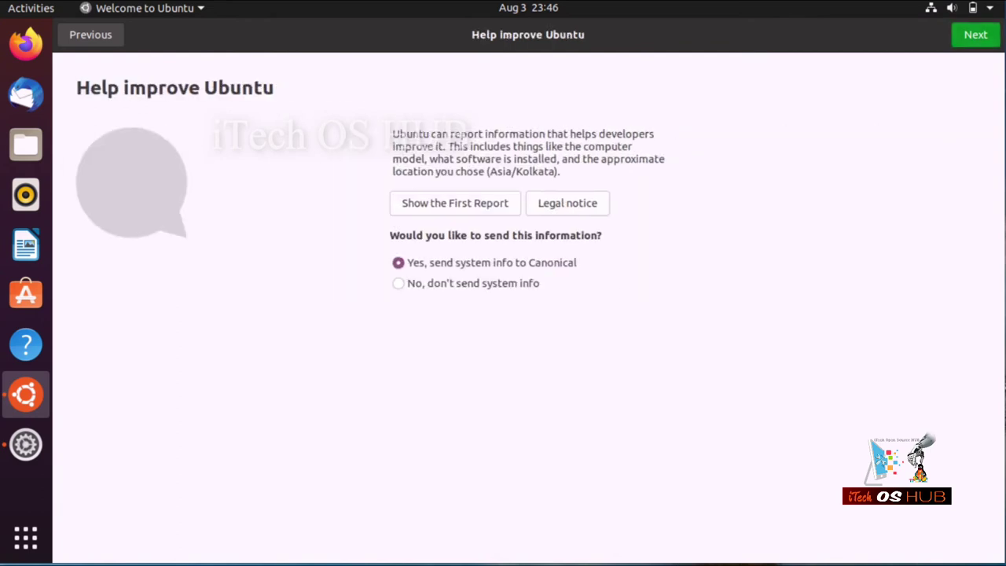
pyautogui.click(399, 283)
pyautogui.click(976, 35)
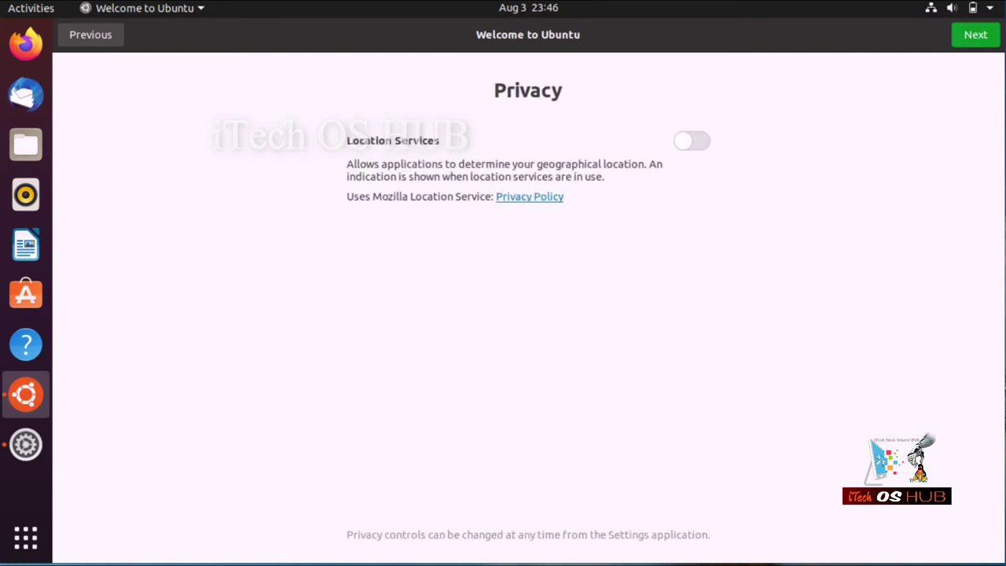
pyautogui.click(976, 34)
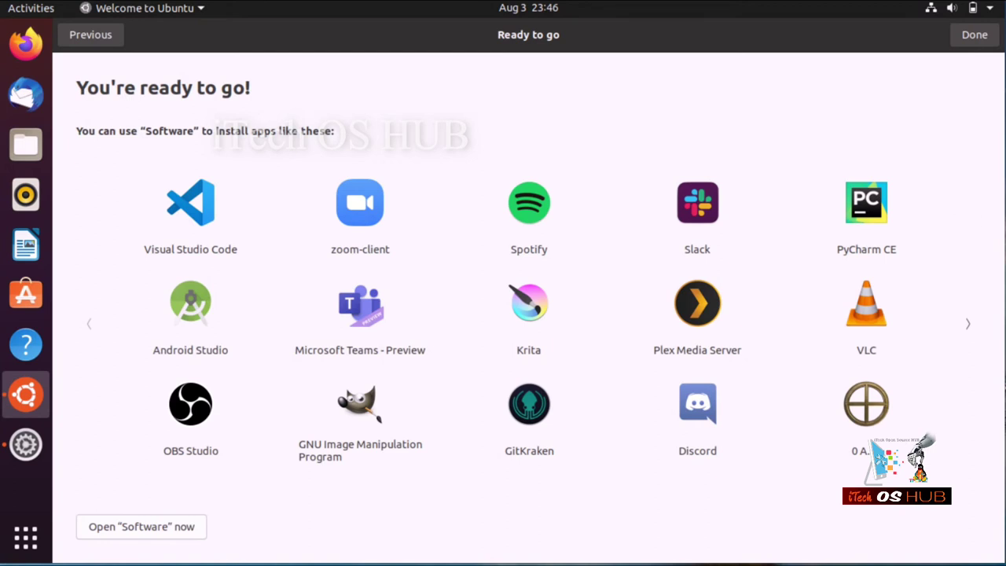
pyautogui.click(968, 323)
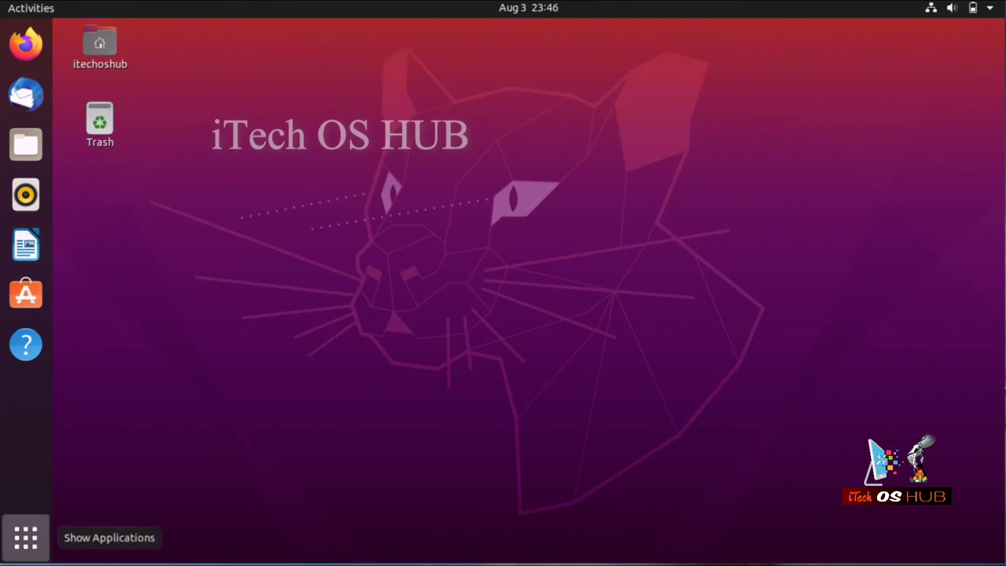
# Browse the All and Frequent application lists, then launch LibreOffice Writer from the grid.
pyautogui.click(26, 538)
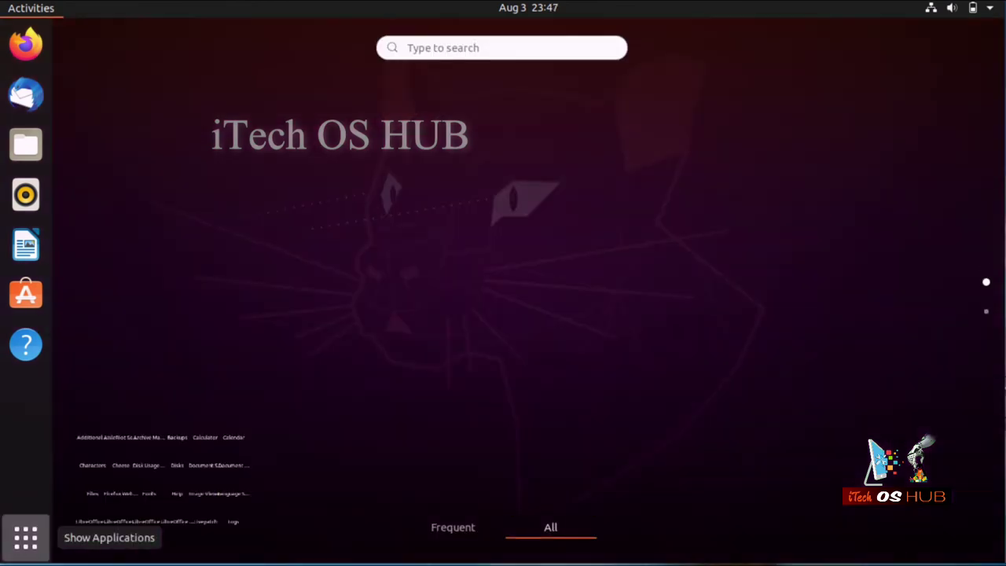
pyautogui.scroll(-2, 503, 298)
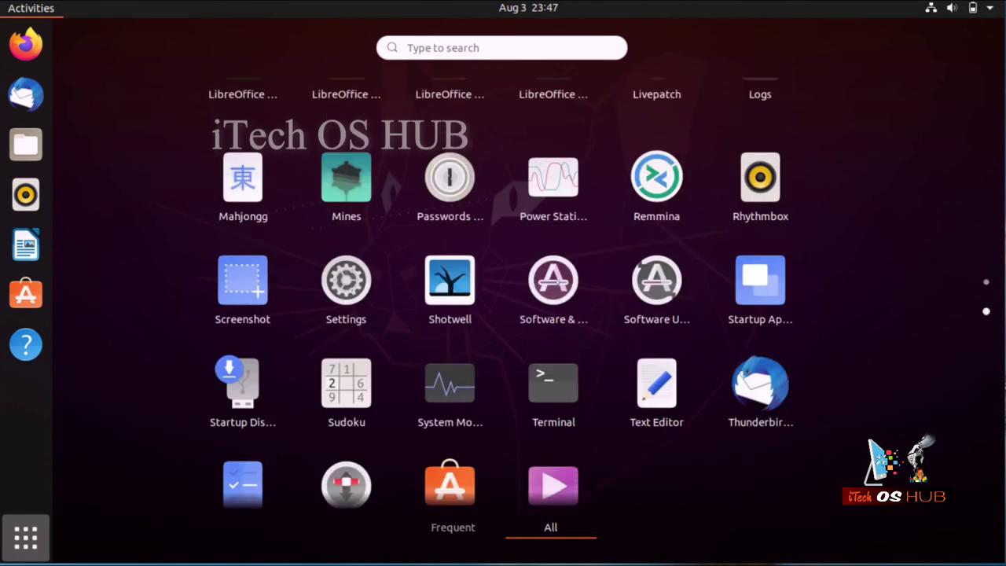
pyautogui.scroll(1, 657, 444)
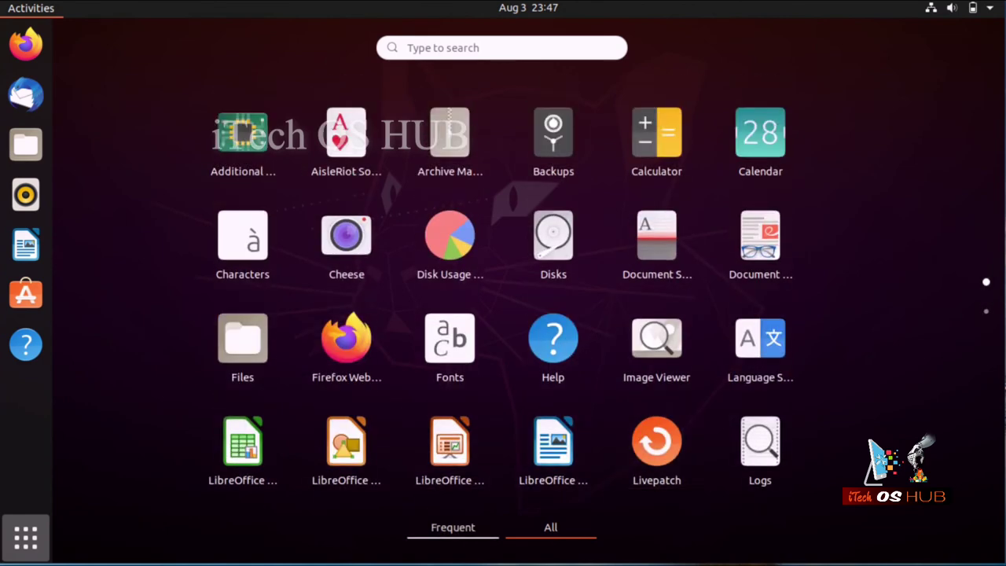
pyautogui.click(452, 527)
pyautogui.click(550, 527)
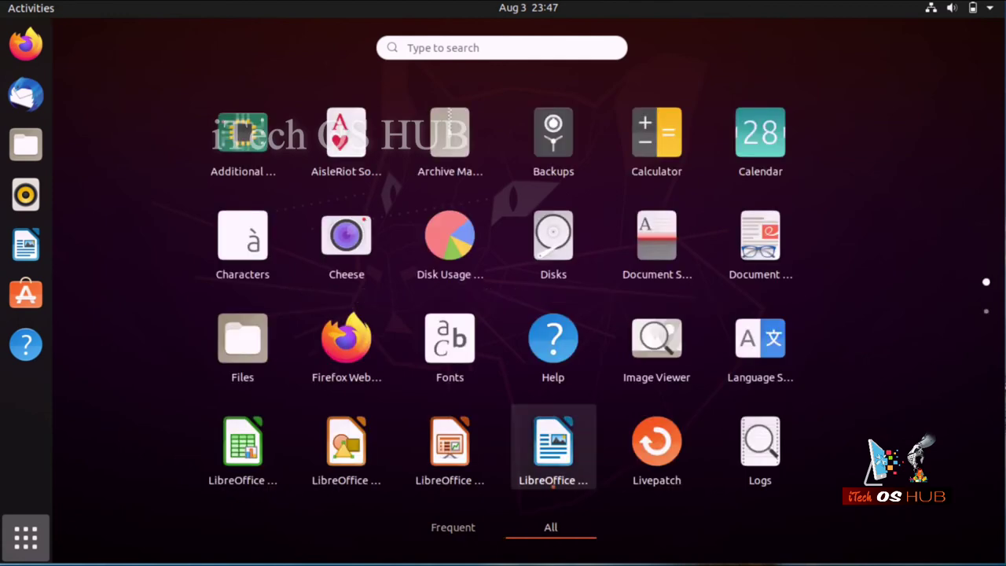
pyautogui.click(553, 444)
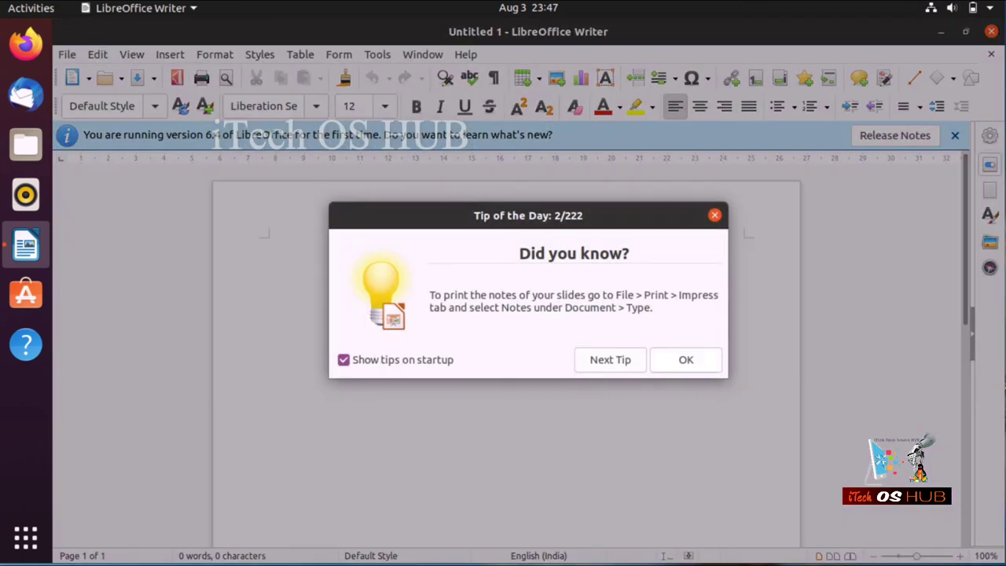
# Dismiss Tip of the Day and the version 6.4 notice, then close Writer.
pyautogui.press('Return')
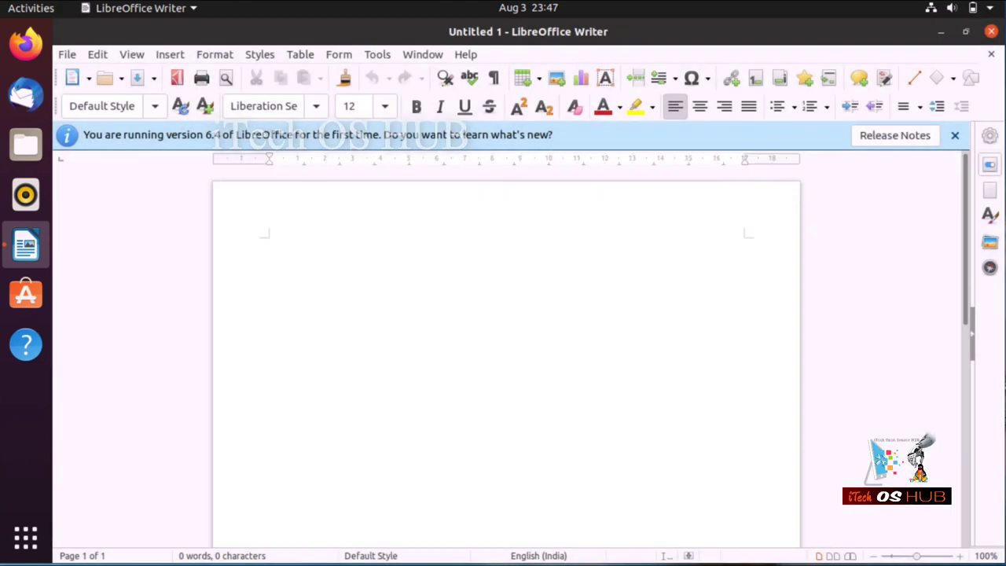
pyautogui.click(956, 135)
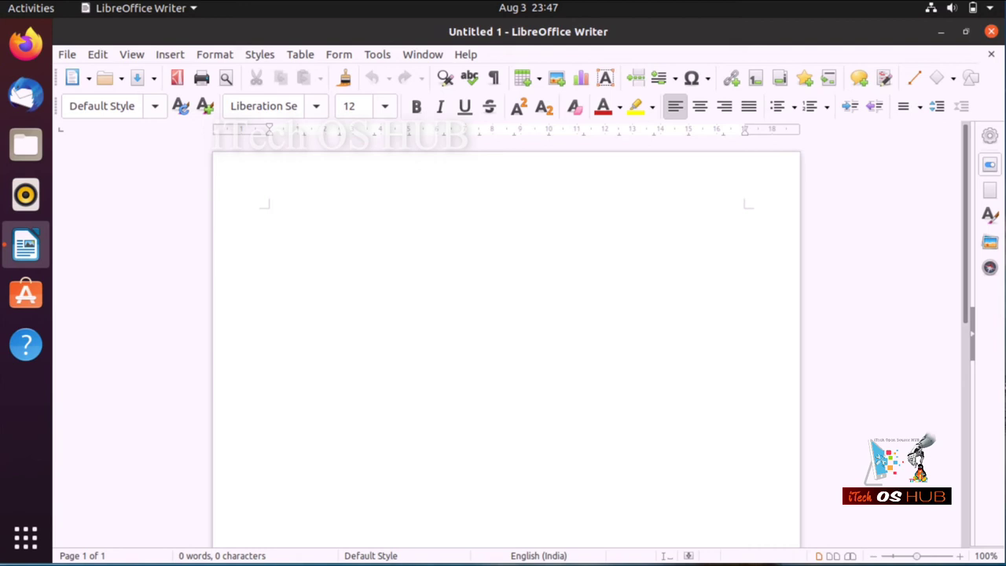
pyautogui.click(992, 31)
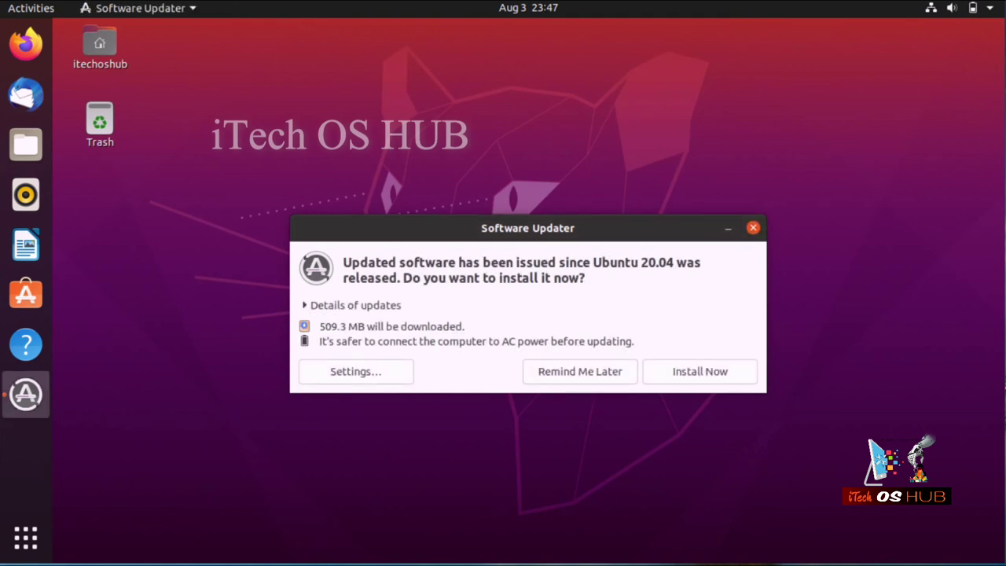
# Choose Remind Me Later for updates, launch Firefox and Files, and show Other Locations.
pyautogui.click(580, 371)
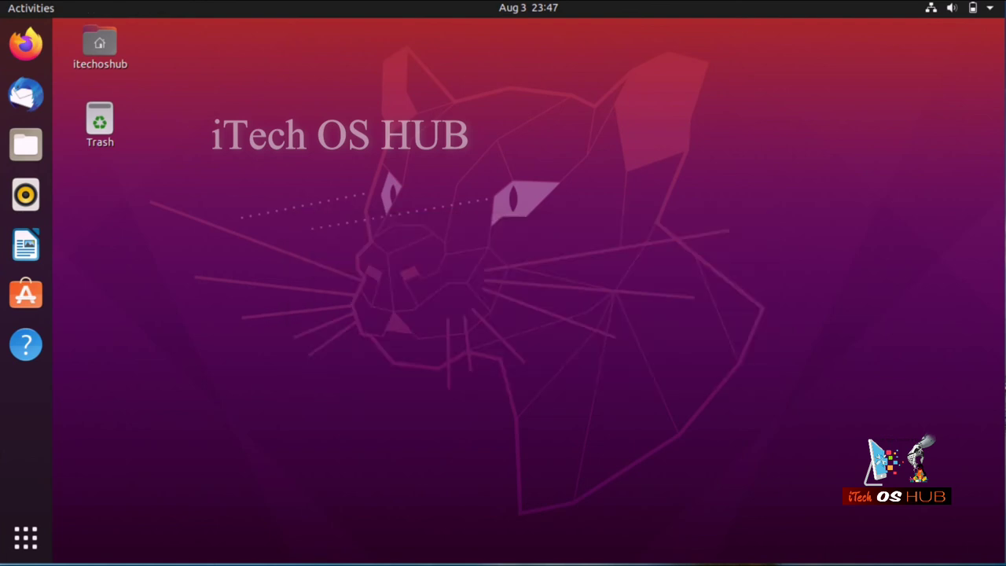
pyautogui.click(26, 44)
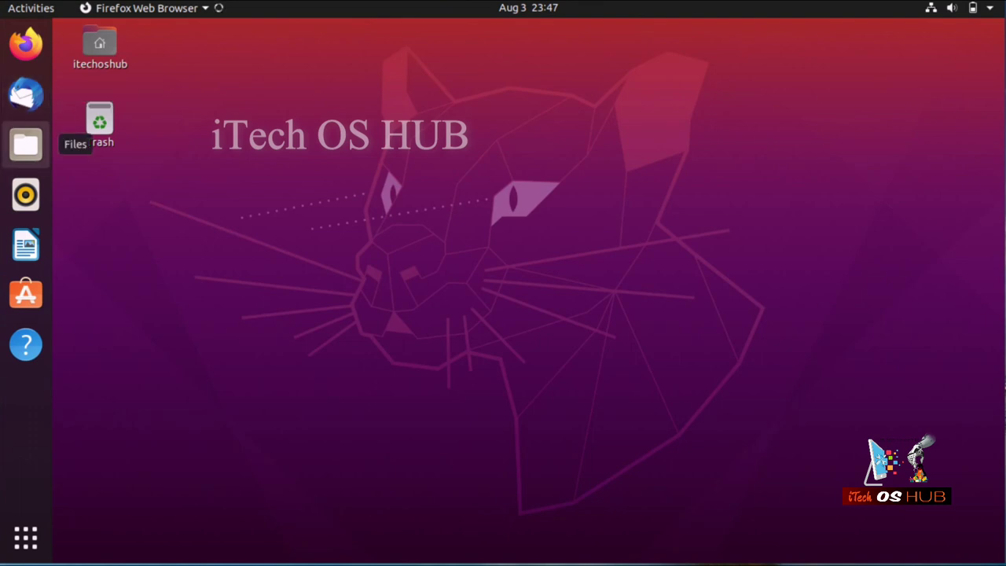
pyautogui.click(26, 144)
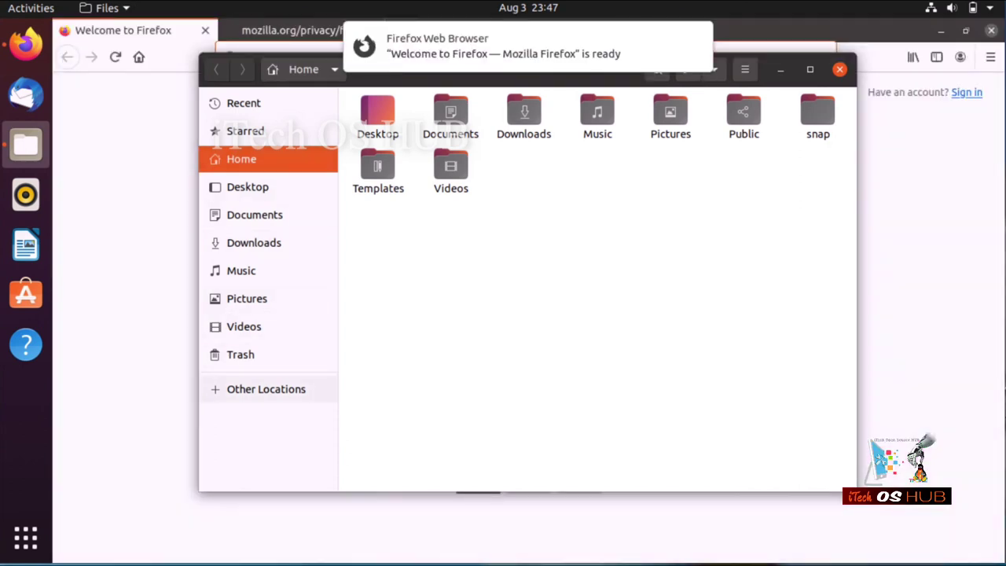
pyautogui.click(266, 390)
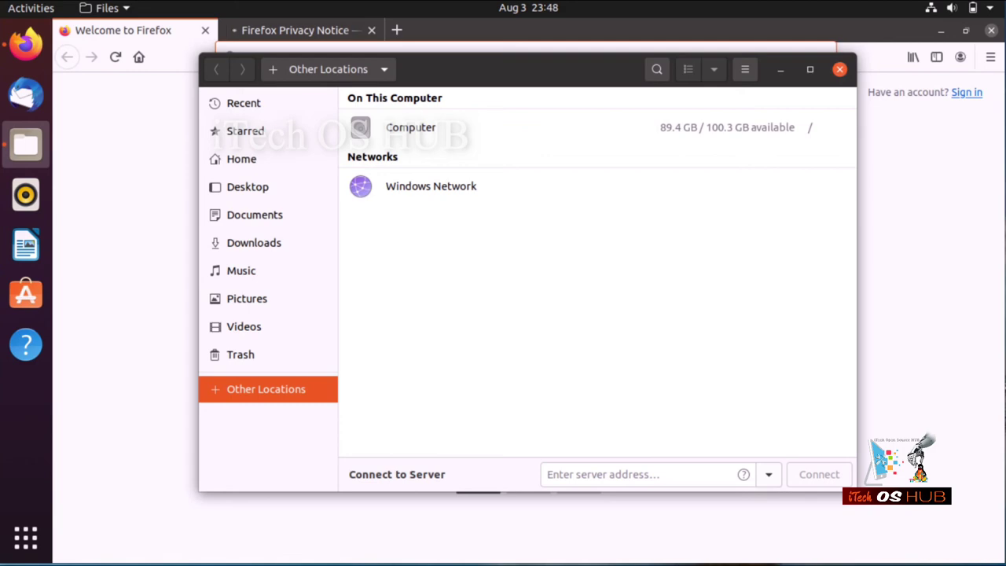
# Close Files, launch Terminal from the app grid, and add an empty prompt line.
pyautogui.click(839, 69)
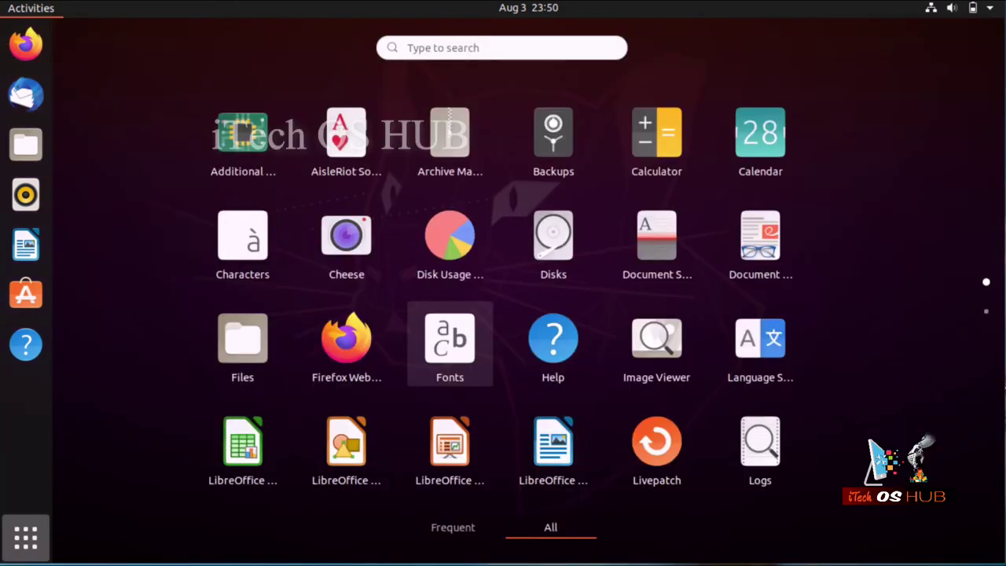
pyautogui.scroll(-1, 554, 260)
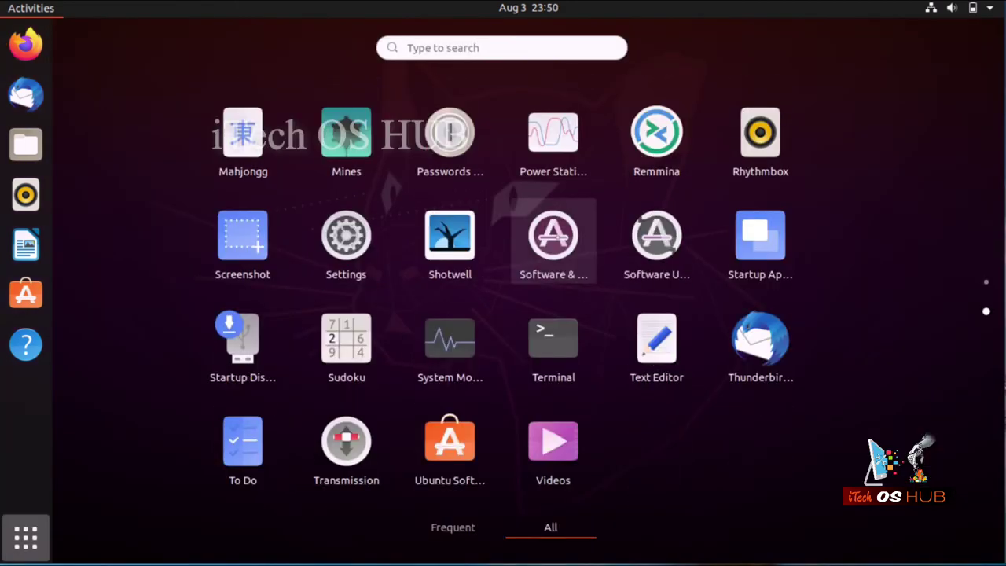
pyautogui.click(553, 338)
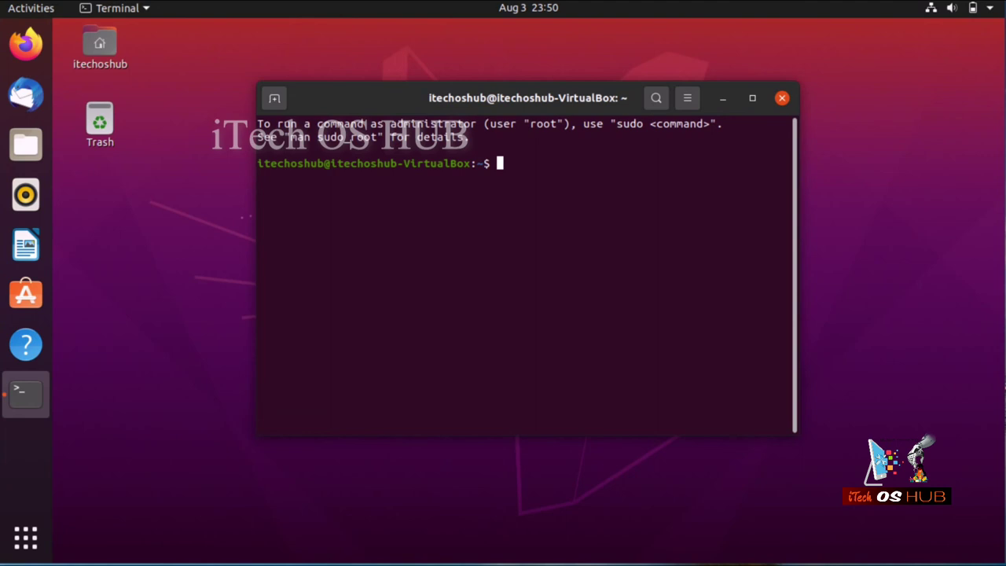
pyautogui.moveTo(258, 123); pyautogui.dragTo(786, 138)
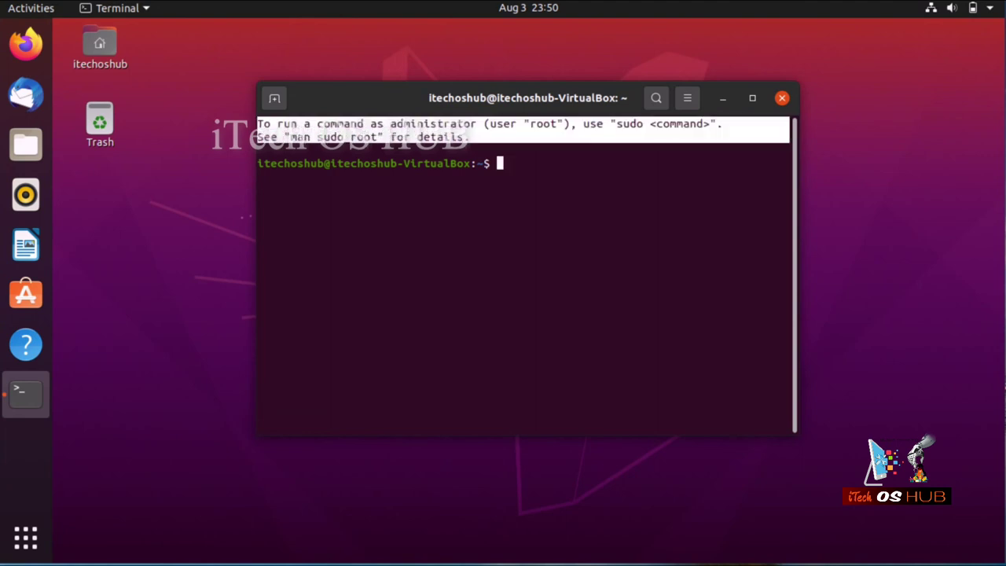
pyautogui.click(350, 140)
pyautogui.press('Return')
pyautogui.press('Return')
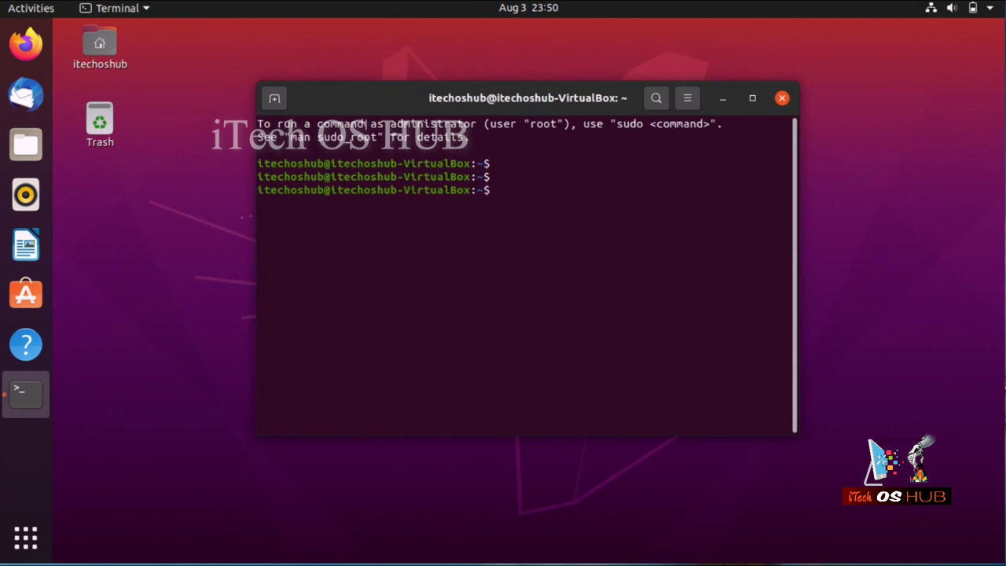
# Launch Terminal again via Super+A and add two empty prompt lines below the sudo notice.
pyautogui.press('super+a')
pyautogui.press('Down')
pyautogui.press('Down')
pyautogui.press('Down')
pyautogui.press('Down')
pyautogui.press('Down')
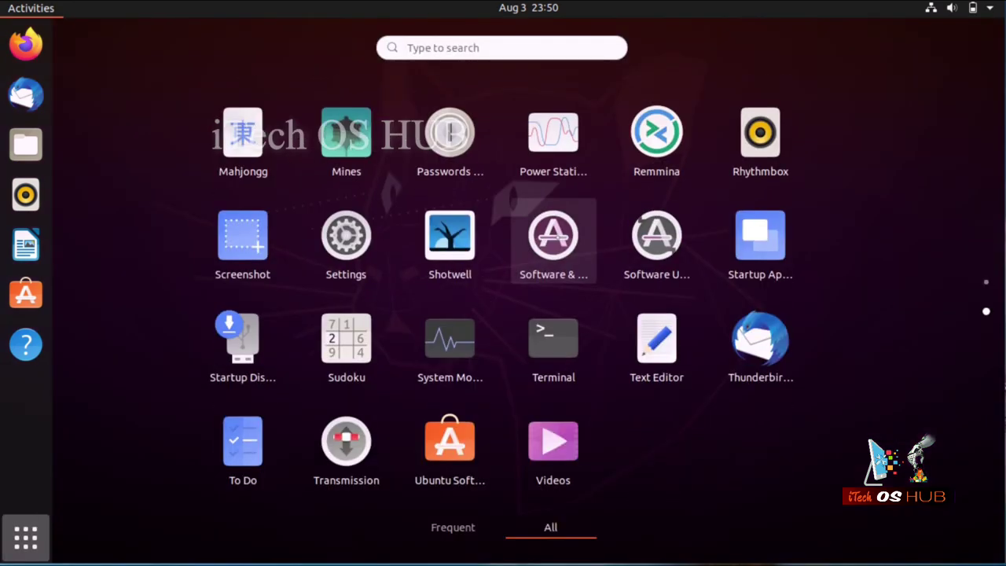
pyautogui.press('Down')
pyautogui.press('Return')
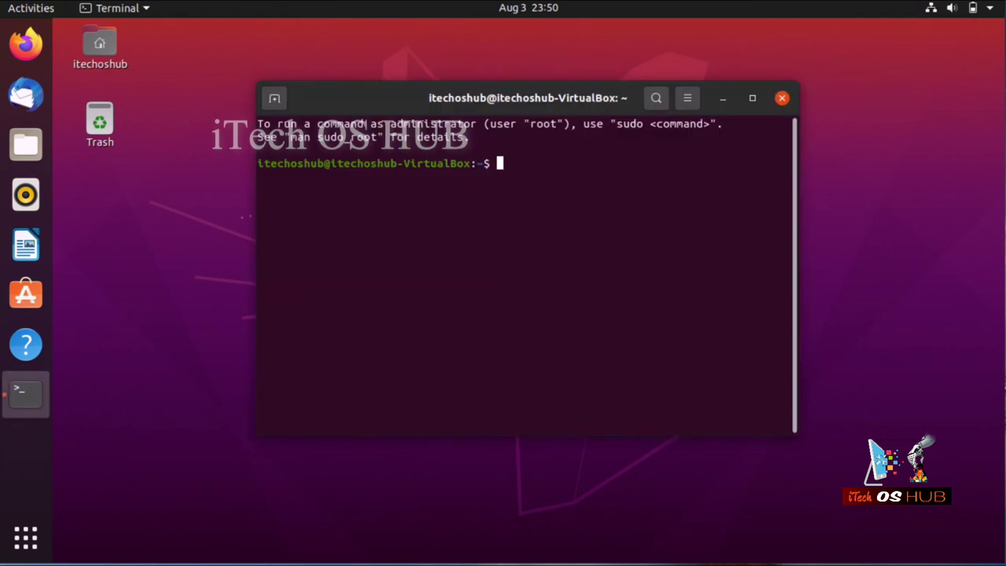
pyautogui.moveTo(790, 138); pyautogui.dragTo(258, 123)
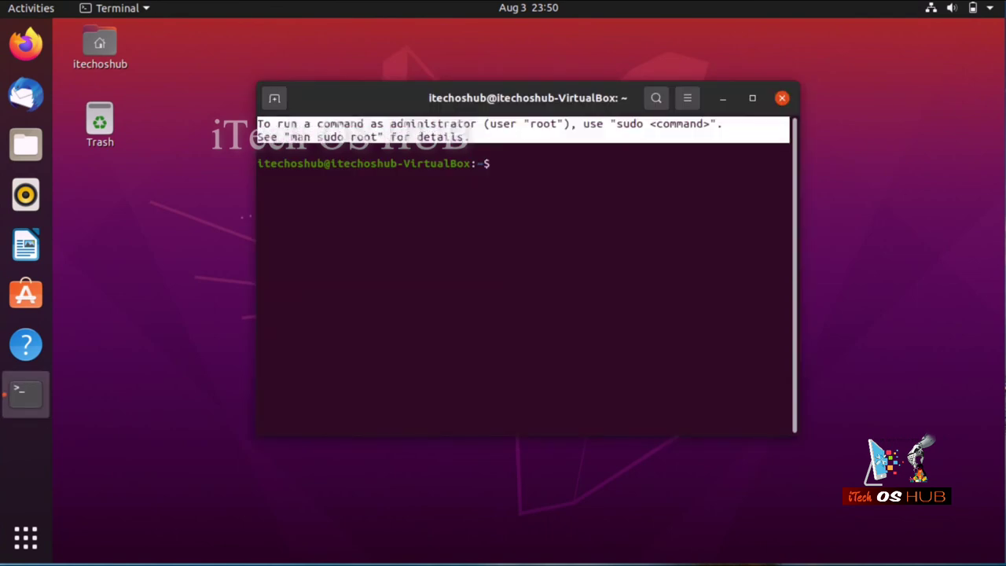
pyautogui.click(365, 130)
pyautogui.press('Return')
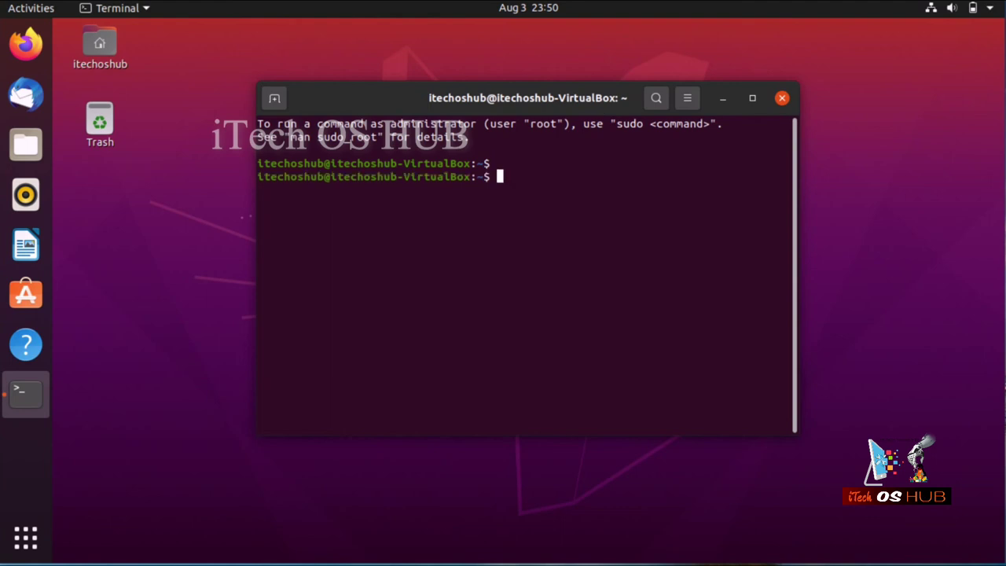
pyautogui.press('Return')
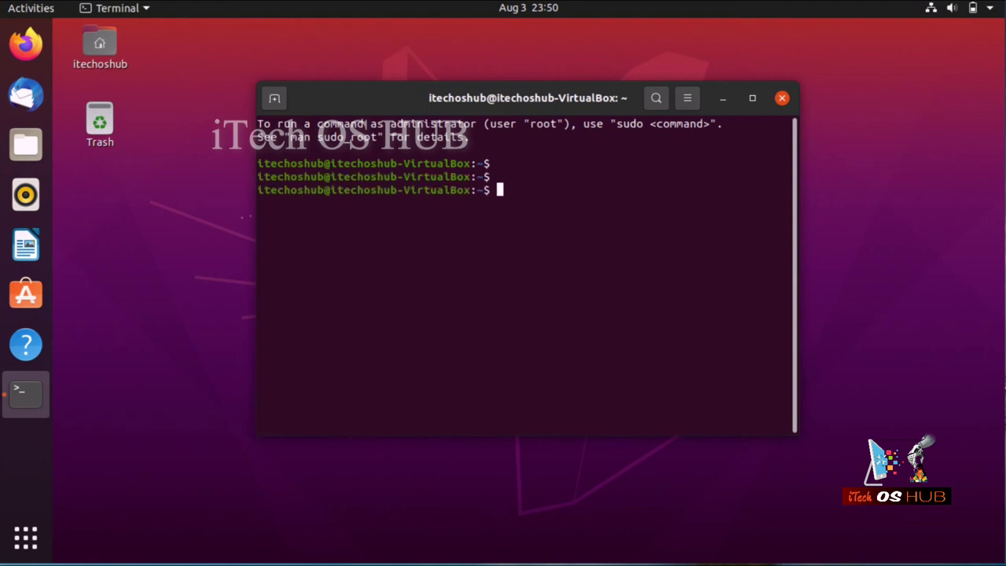